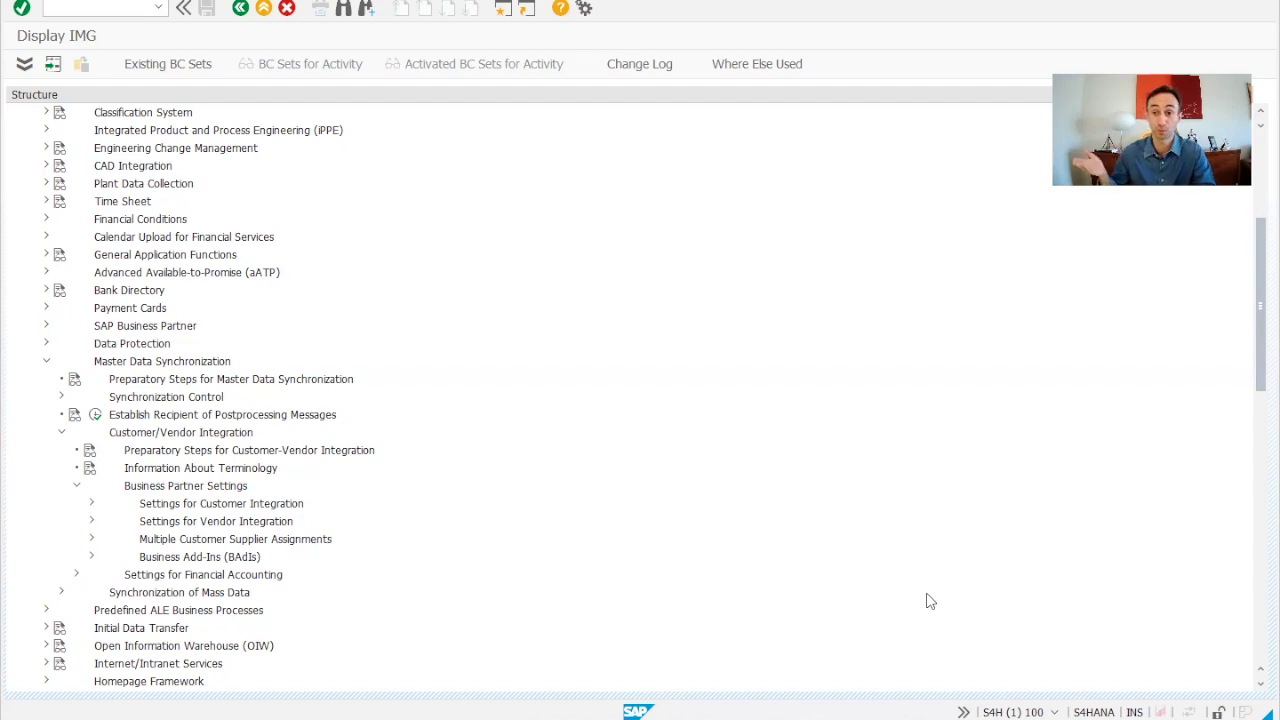
Step: Trace the IMG path Cross-Application Components > Master Data Synchronization > Customer/Vendor Integration > Business Partner Settings
{"action": "scroll", "coordinate": [617, 329], "scroll_direction": "up", "scroll_amount": 4}
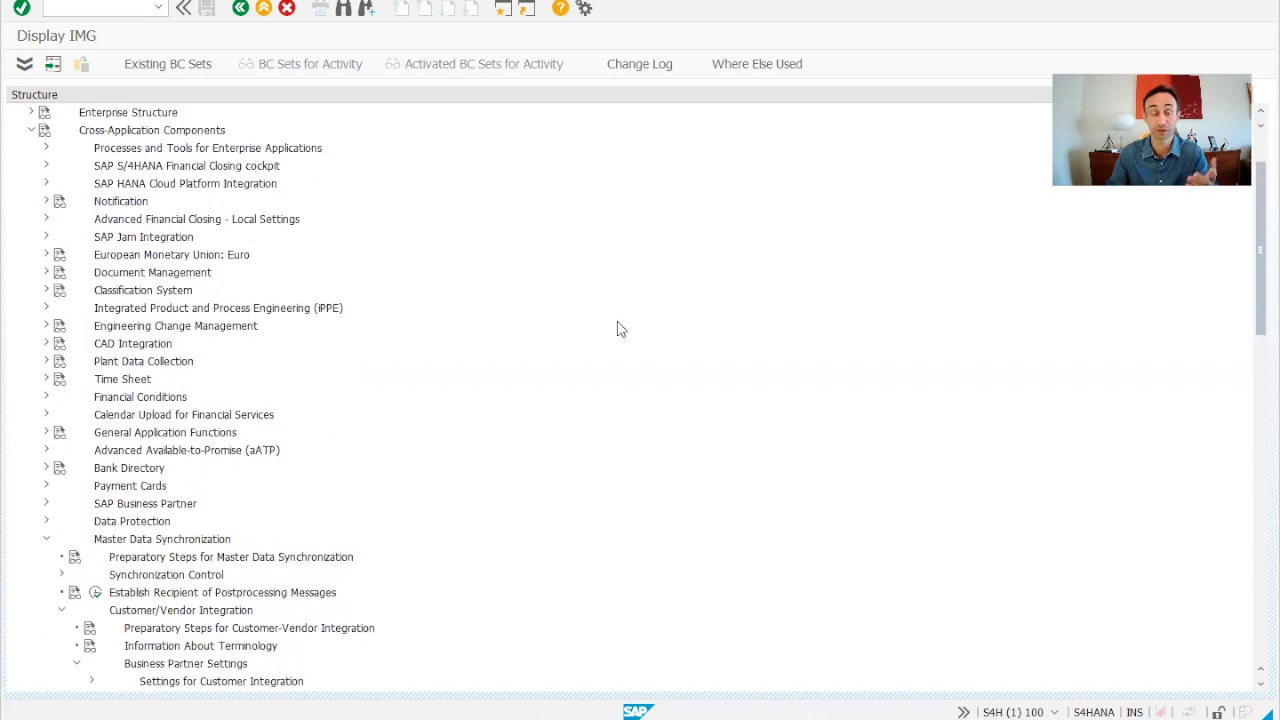
{"action": "scroll", "coordinate": [617, 329], "scroll_direction": "up", "scroll_amount": 2}
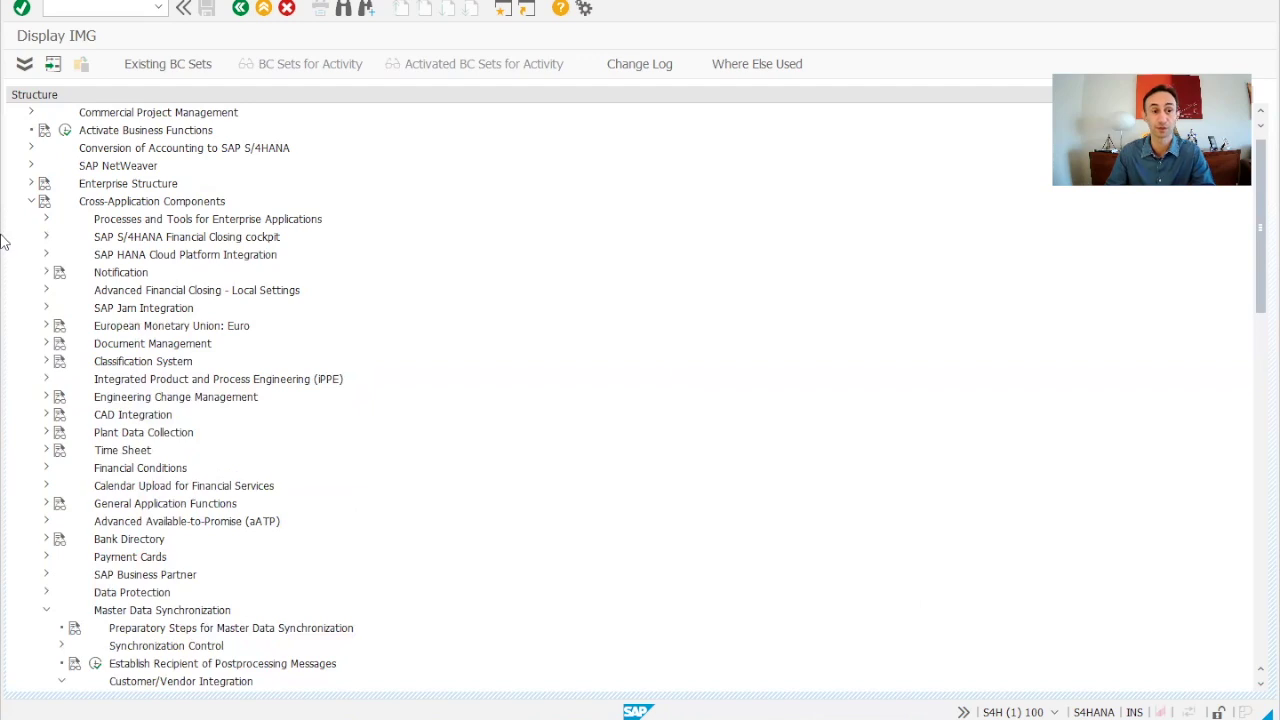
{"action": "left_click", "coordinate": [139, 203]}
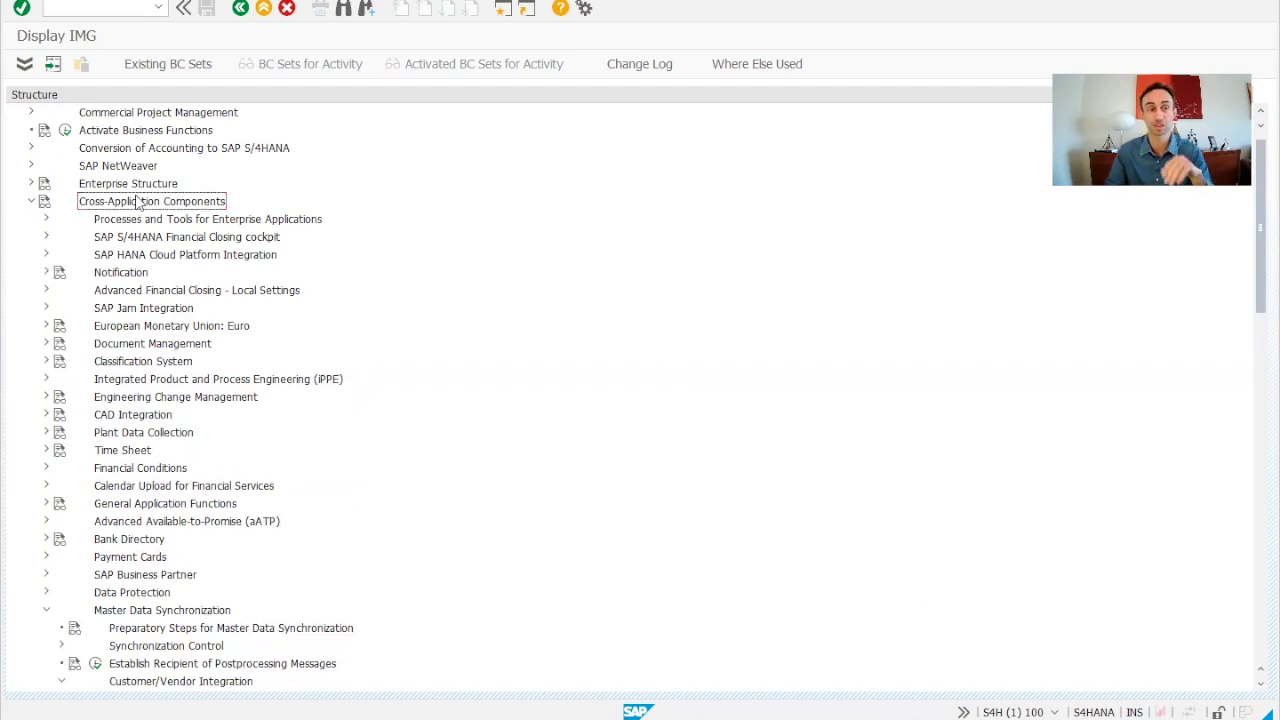
{"action": "scroll", "coordinate": [139, 203], "scroll_direction": "down", "scroll_amount": 6}
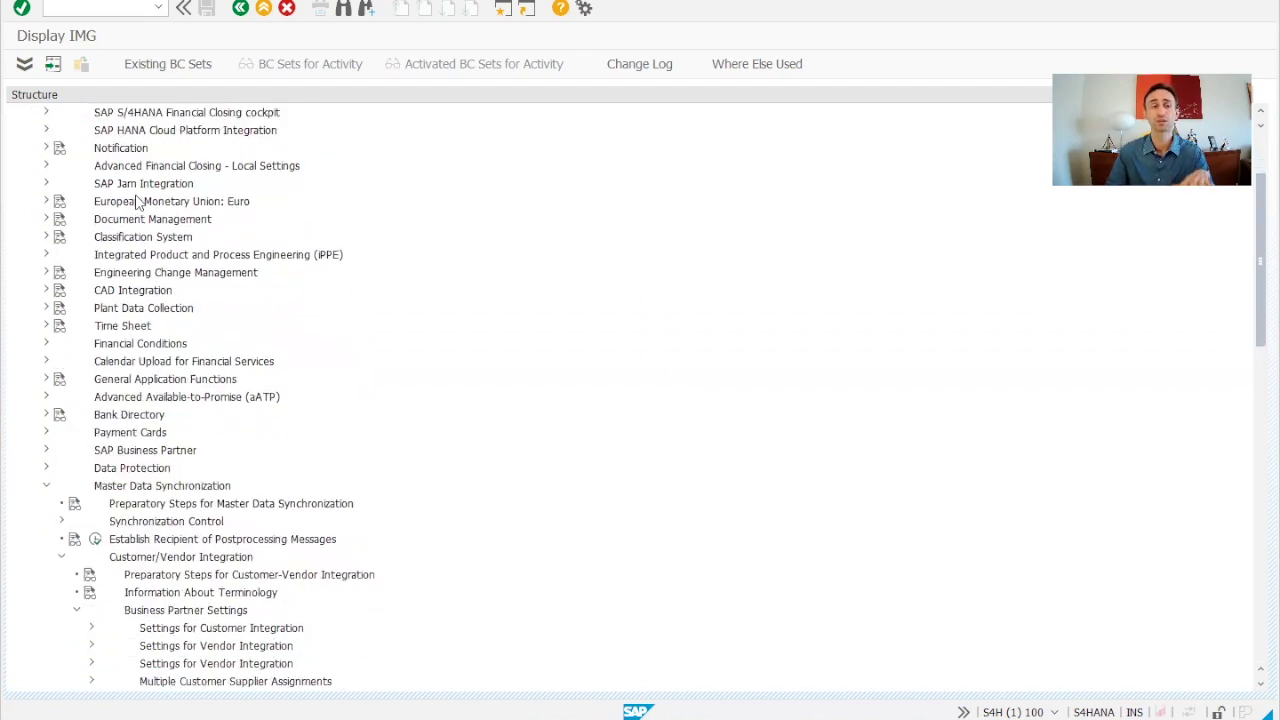
{"action": "scroll", "coordinate": [139, 203], "scroll_direction": "down", "scroll_amount": 1}
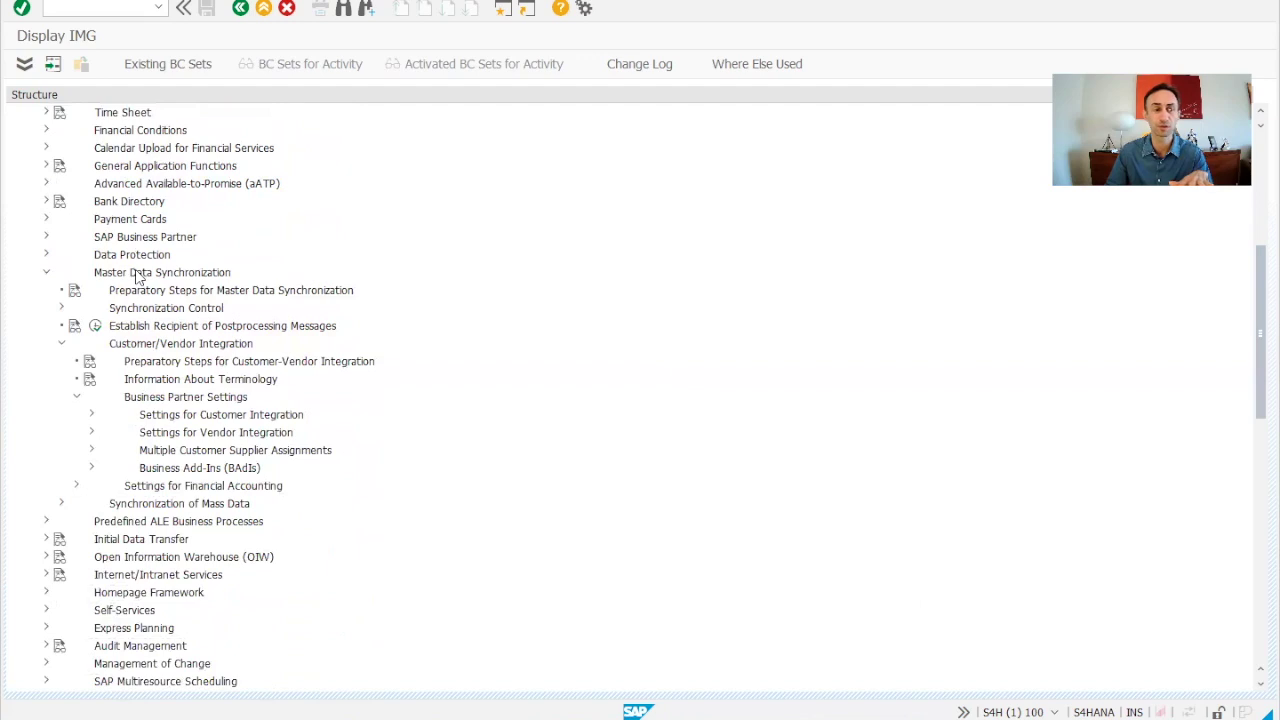
{"action": "left_click", "coordinate": [140, 273]}
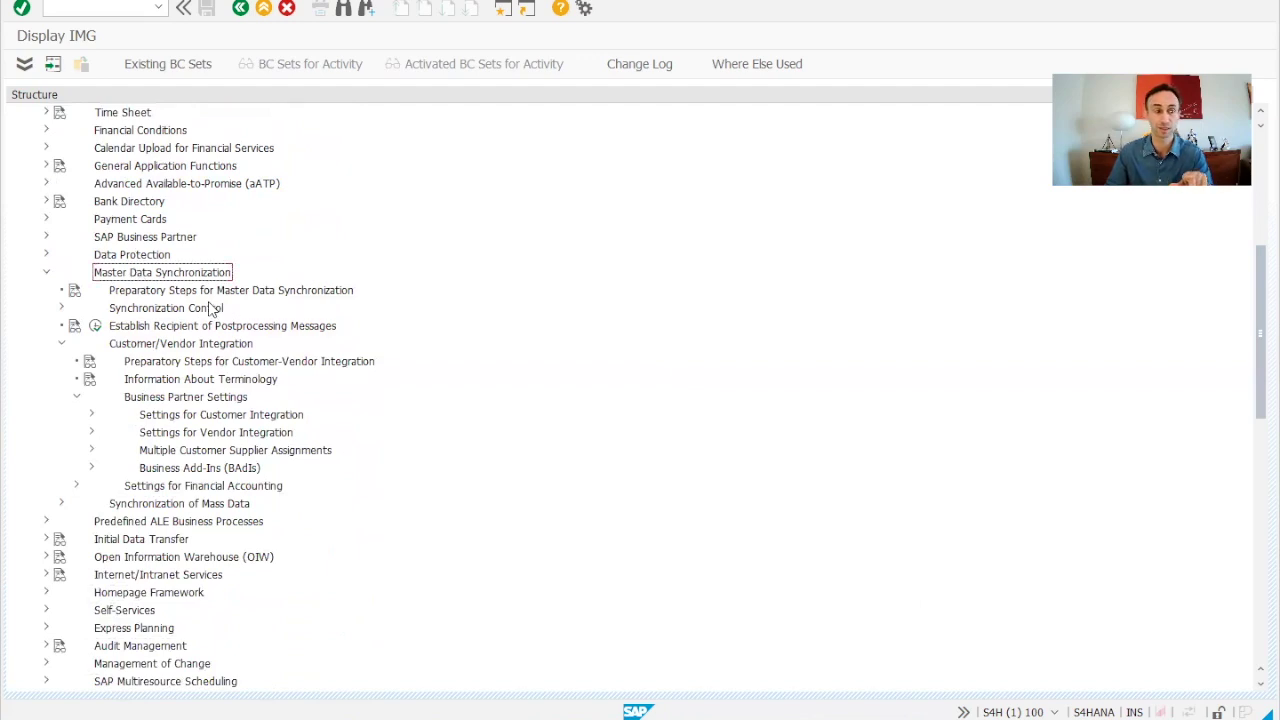
{"action": "left_click", "coordinate": [156, 345]}
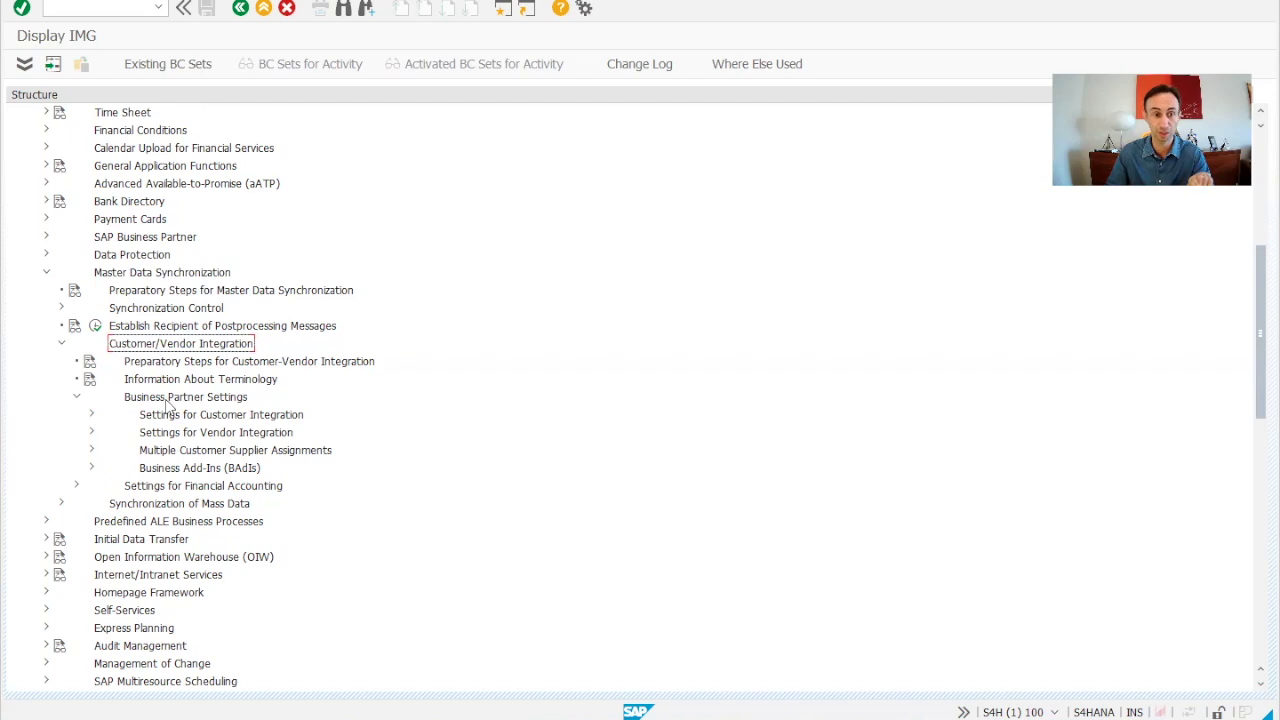
{"action": "left_click", "coordinate": [168, 399]}
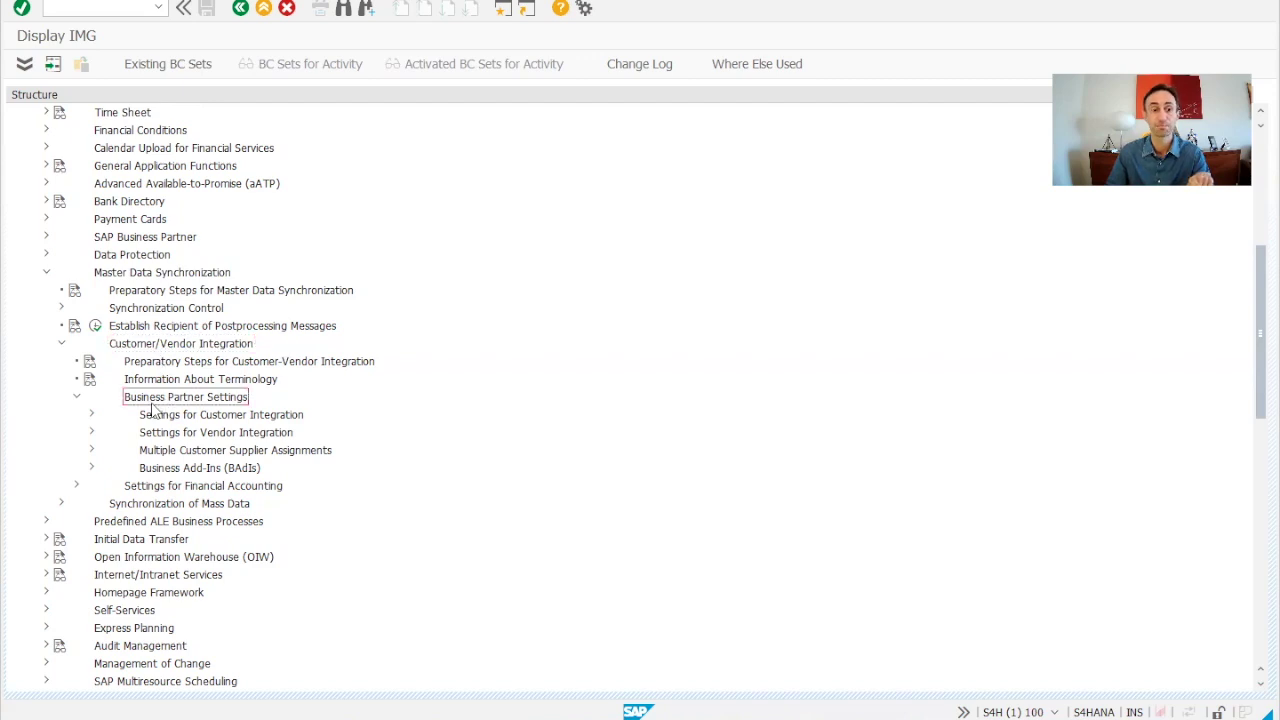
Step: Expand Settings for Customer Integration to show activities such as Set BP Role Category
{"action": "left_click", "coordinate": [203, 420]}
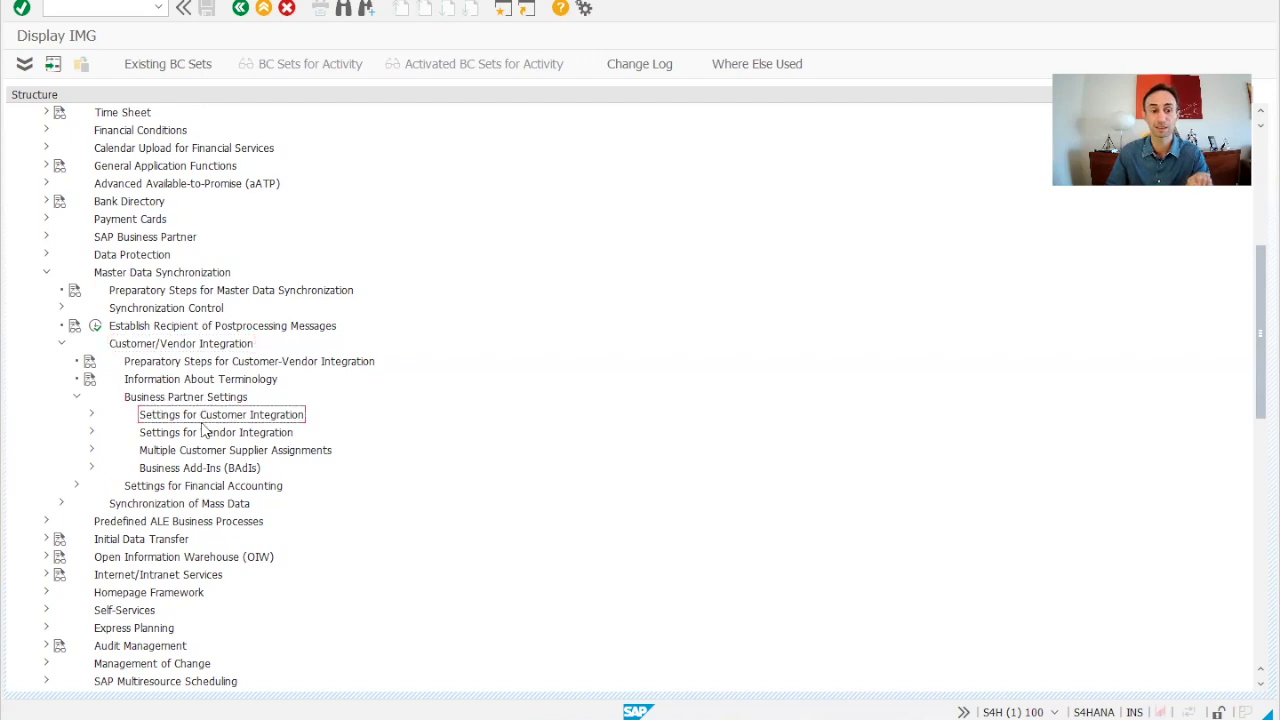
{"action": "left_click", "coordinate": [89, 417]}
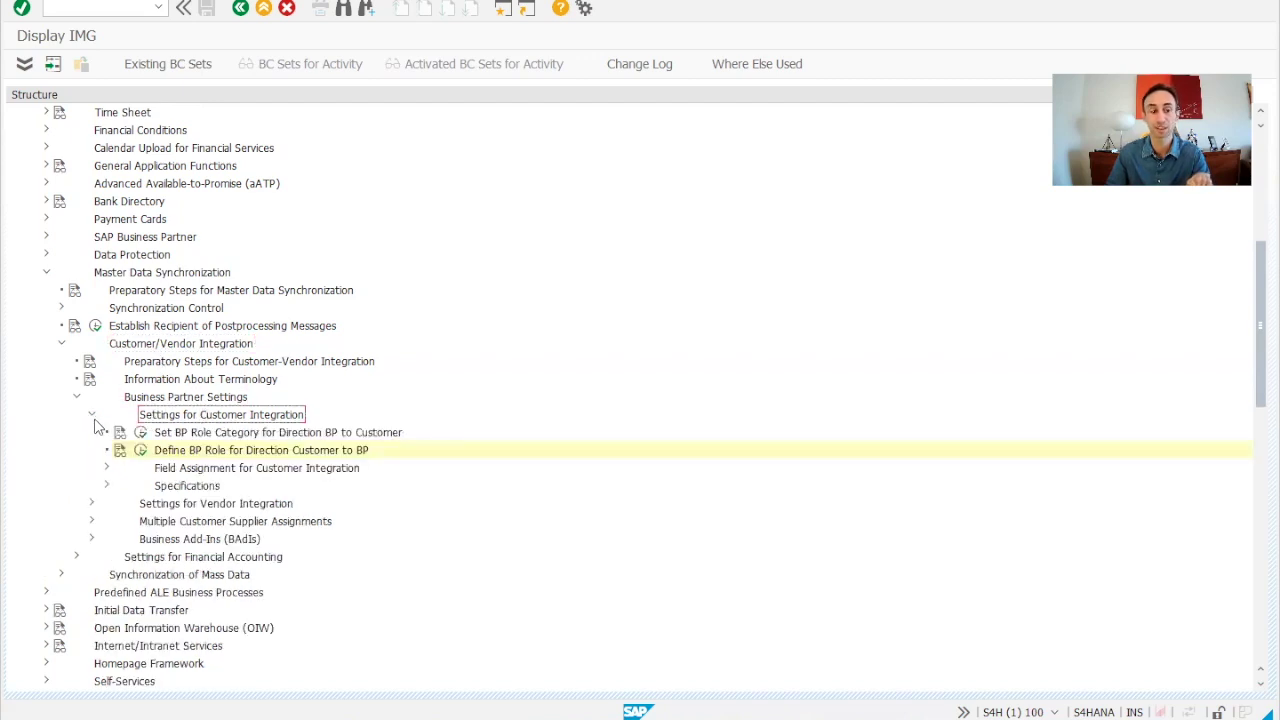
{"action": "left_click", "coordinate": [243, 436]}
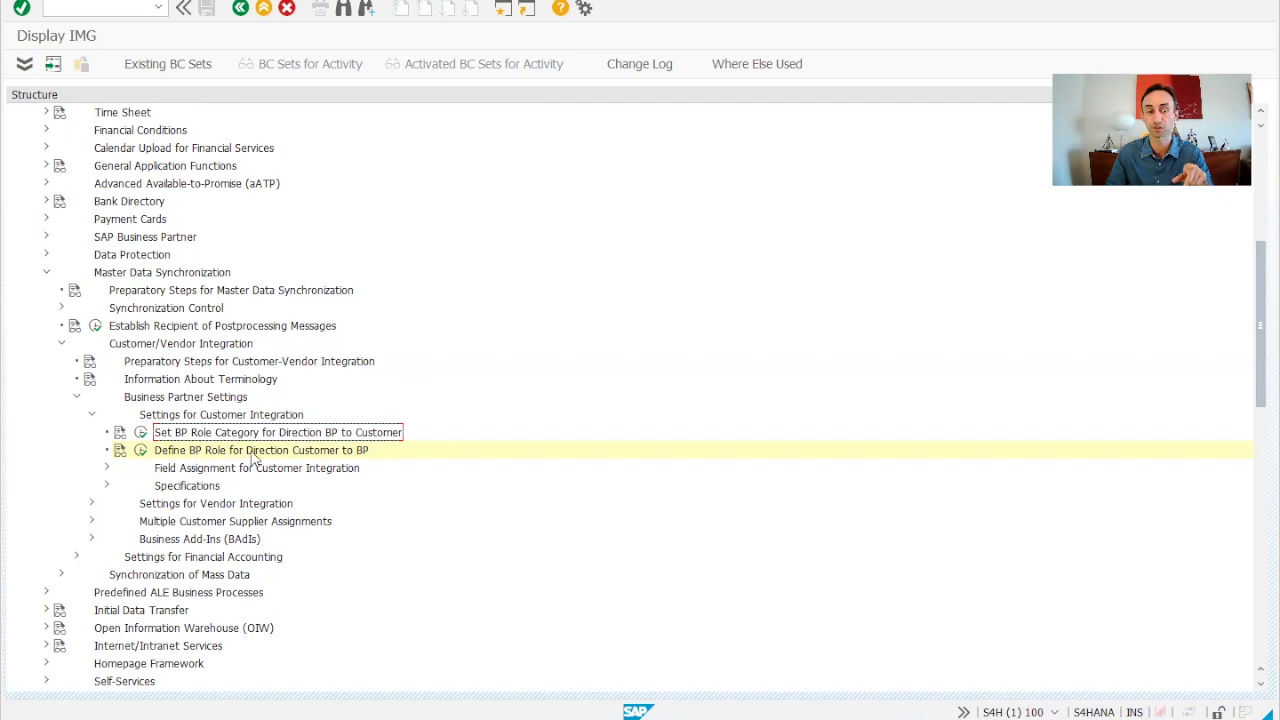
Step: In Define BP Role for Direction Customer to BP, add a new entry with account group CUST
{"action": "left_click", "coordinate": [141, 451]}
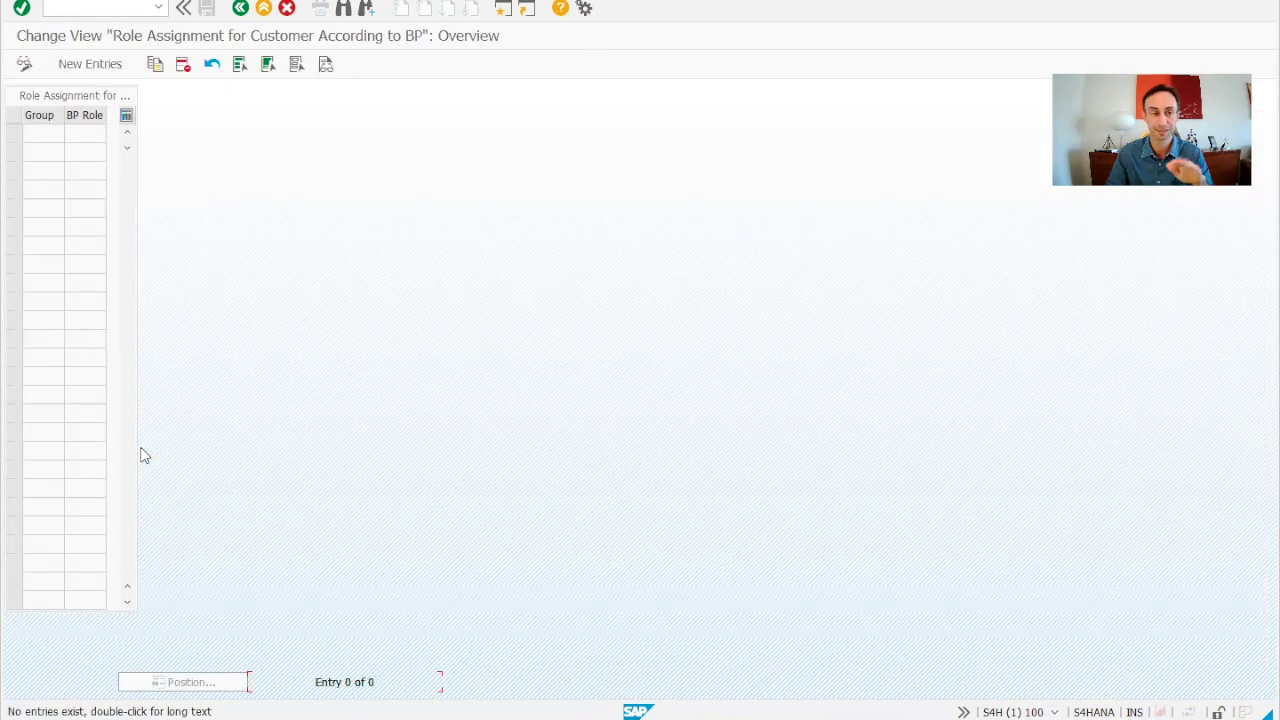
{"action": "left_click", "coordinate": [90, 64]}
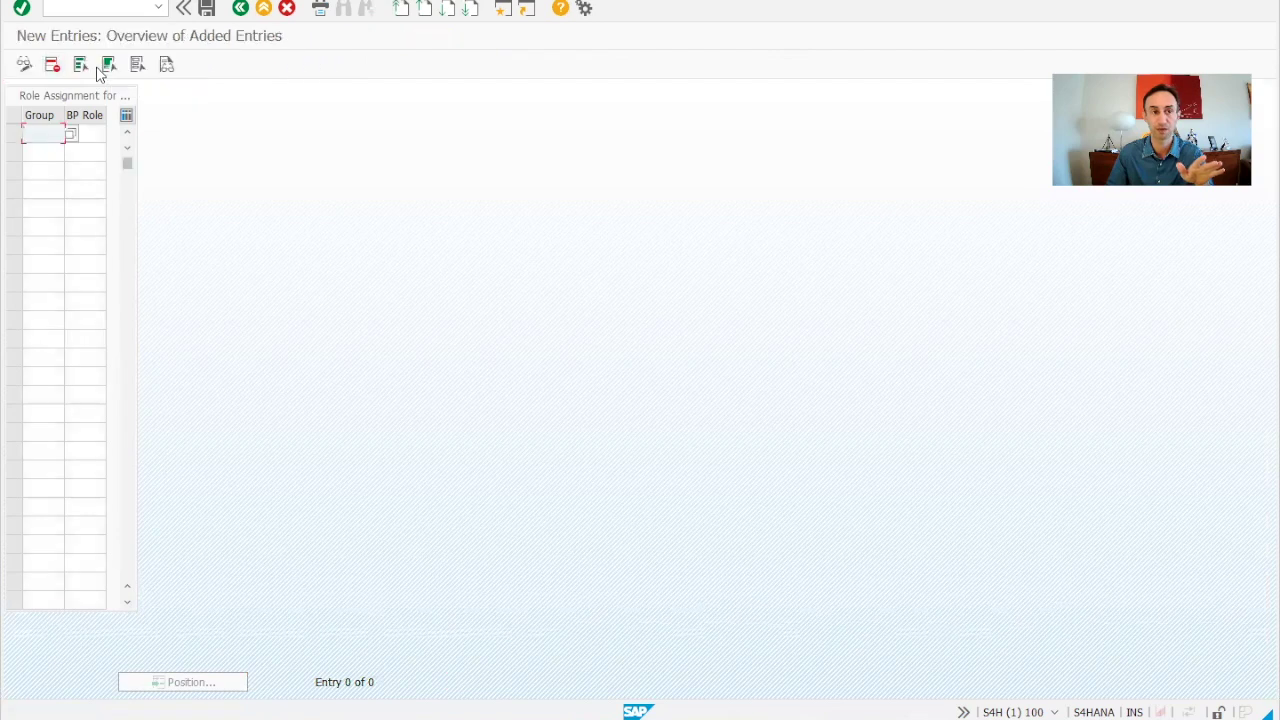
{"action": "left_click", "coordinate": [72, 135]}
{"action": "left_click", "coordinate": [69, 130]}
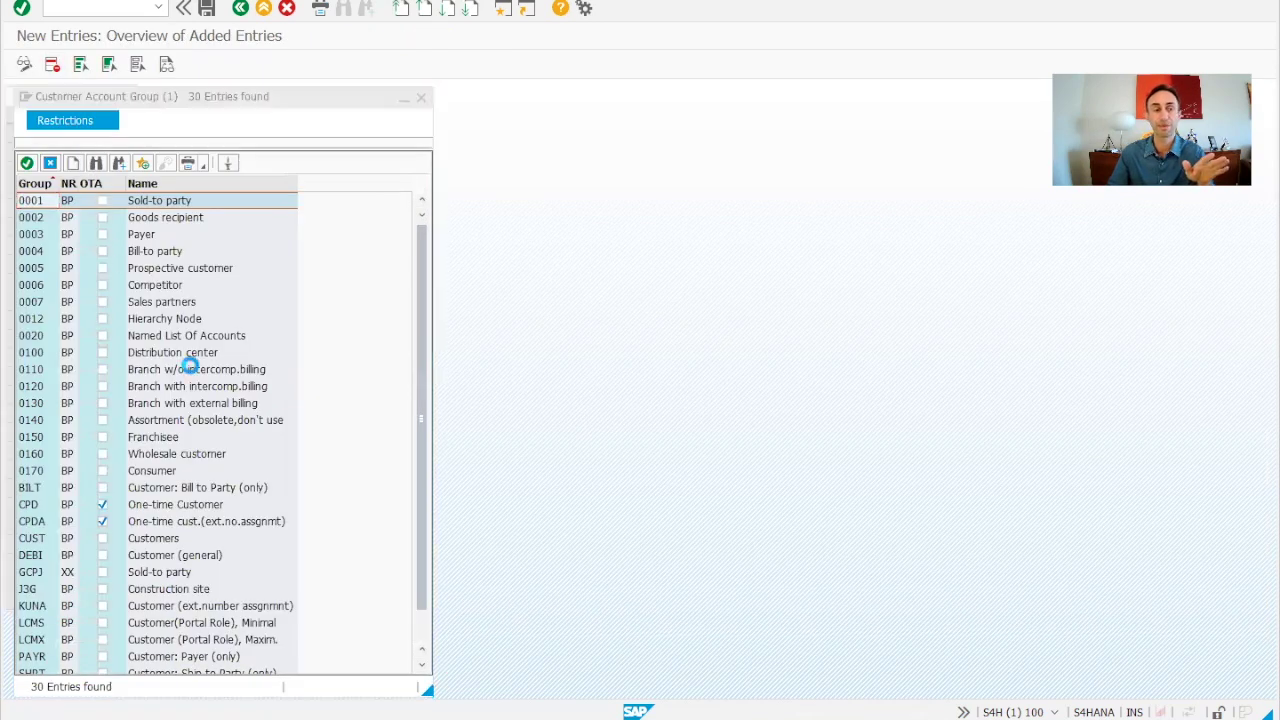
{"action": "scroll", "coordinate": [272, 438], "scroll_direction": "down", "scroll_amount": 1}
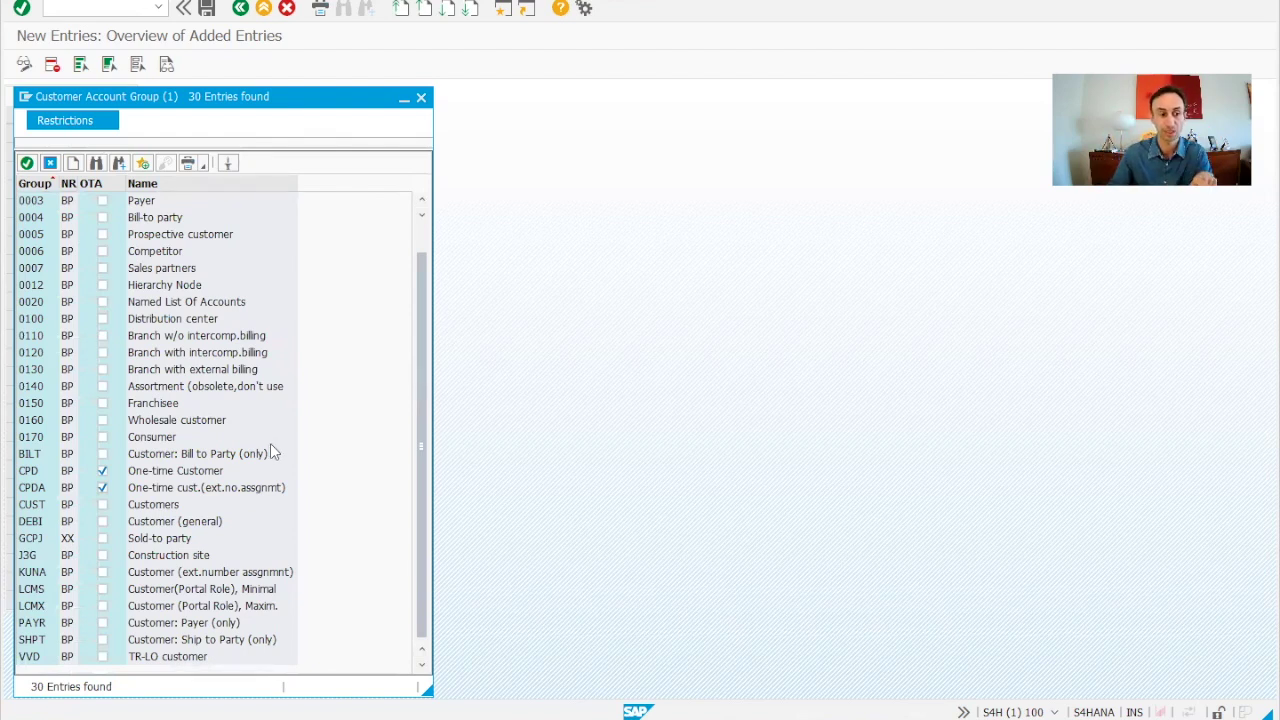
{"action": "left_click", "coordinate": [35, 506]}
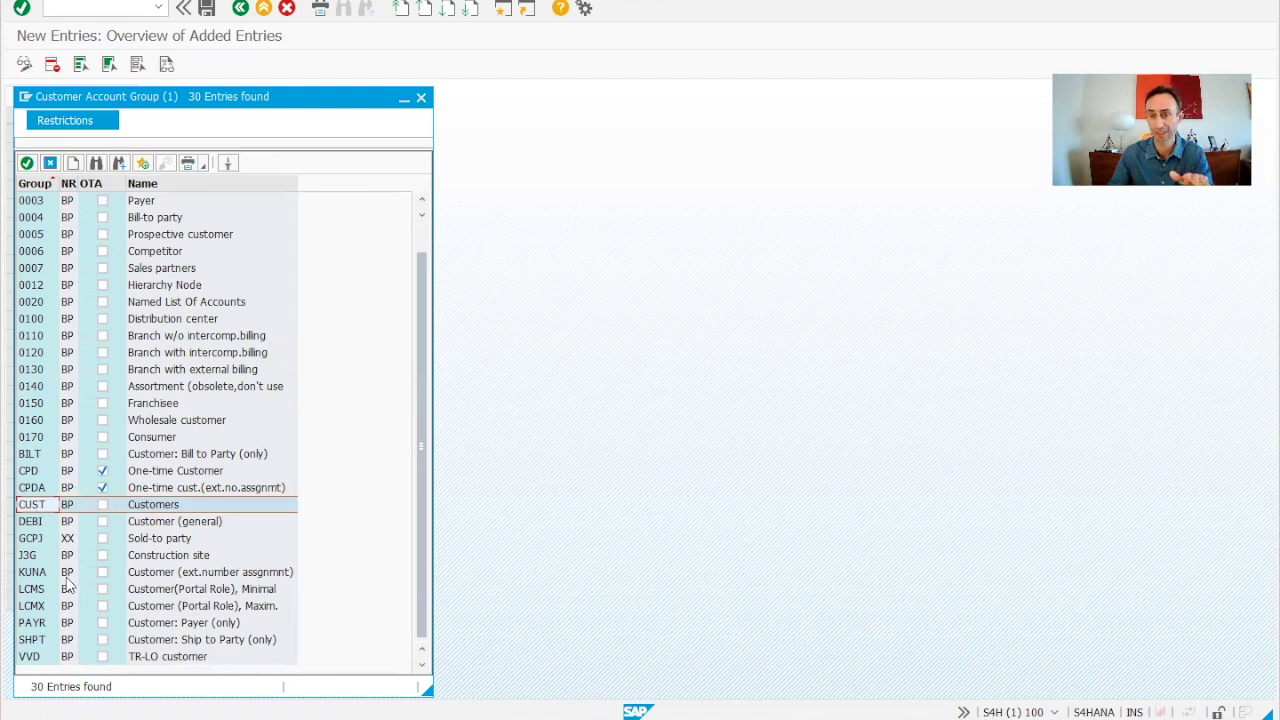
{"action": "double_click", "coordinate": [40, 504]}
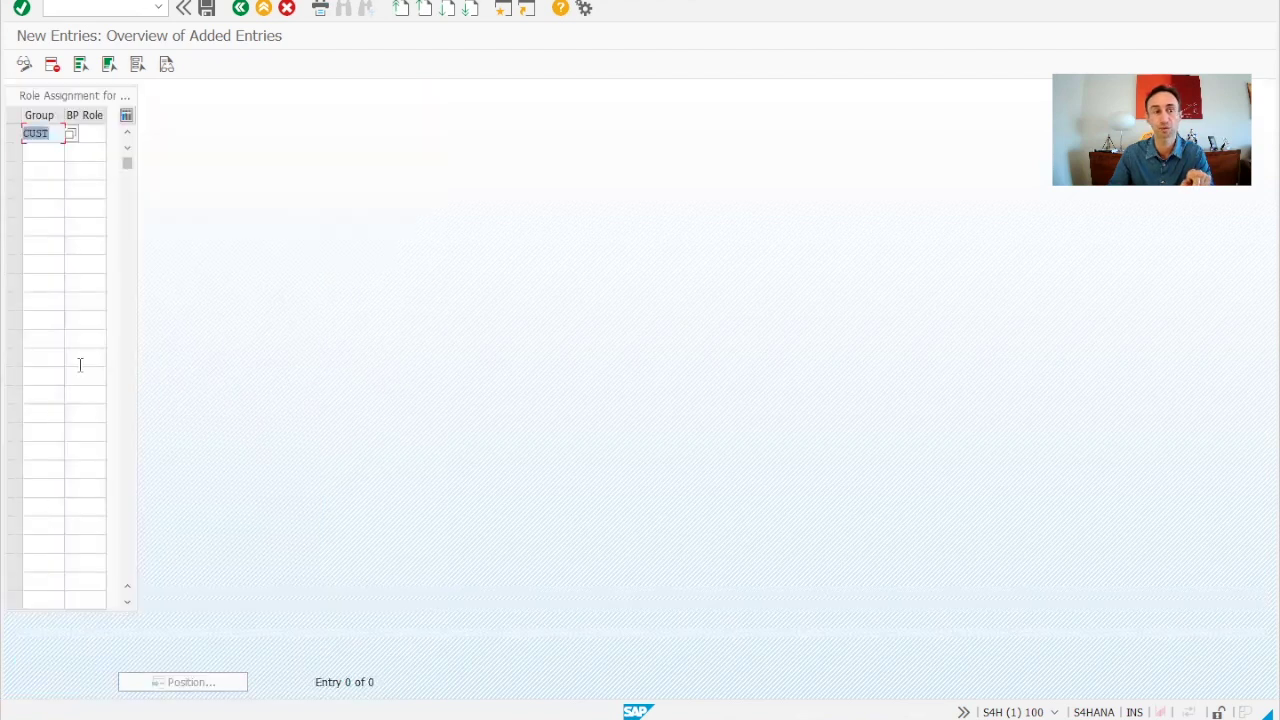
Step: Set that row's BP role to FLCU00 FI Customer
{"action": "left_click", "coordinate": [92, 135]}
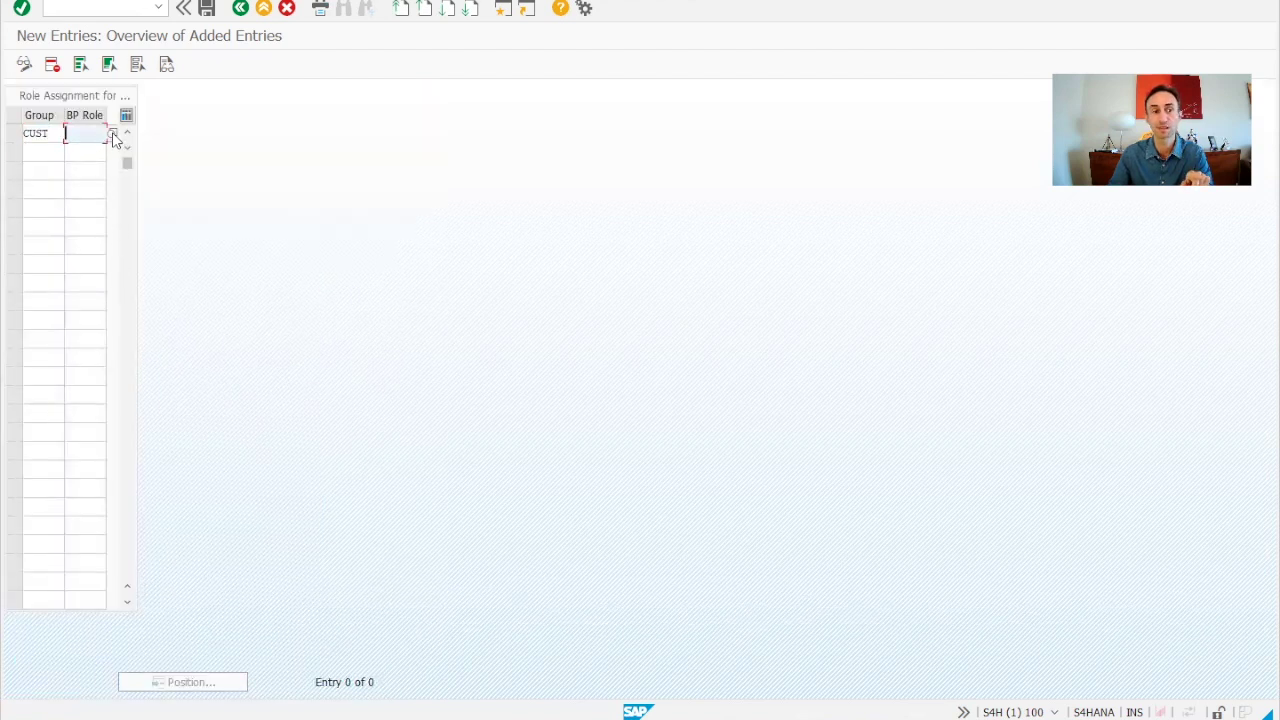
{"action": "left_click", "coordinate": [112, 135]}
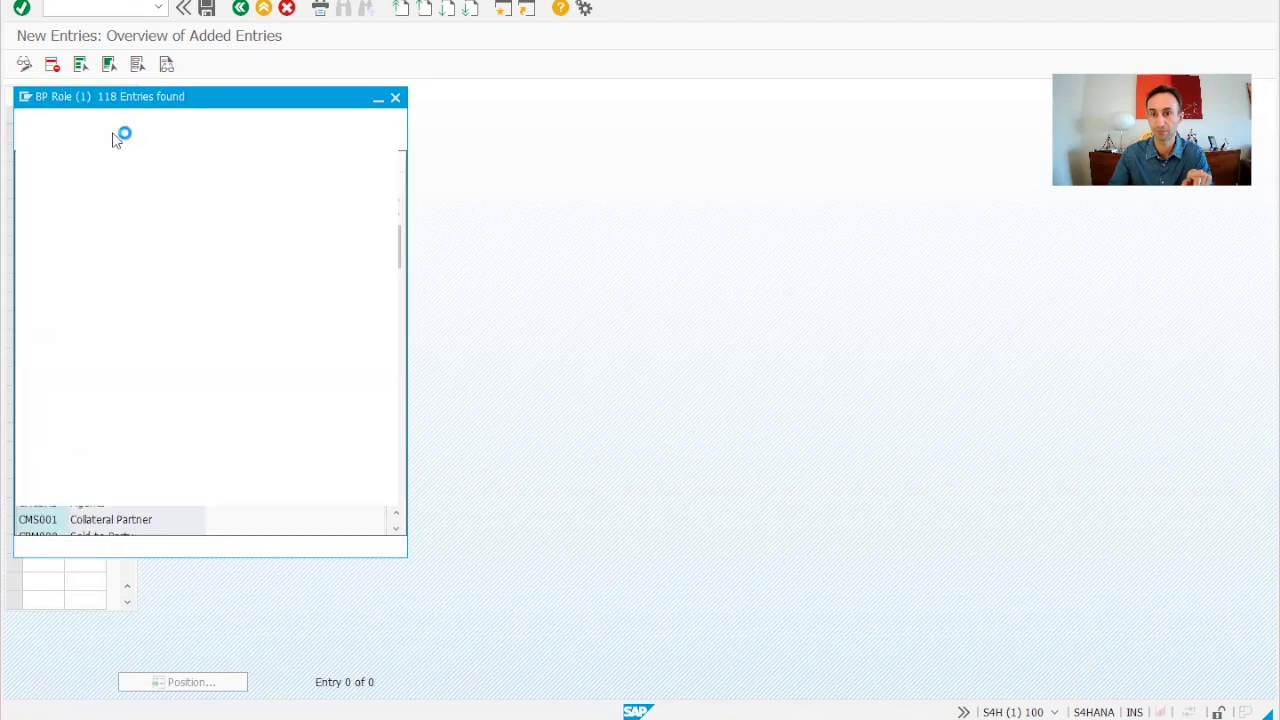
{"action": "scroll", "coordinate": [136, 420], "scroll_direction": "down", "scroll_amount": 3}
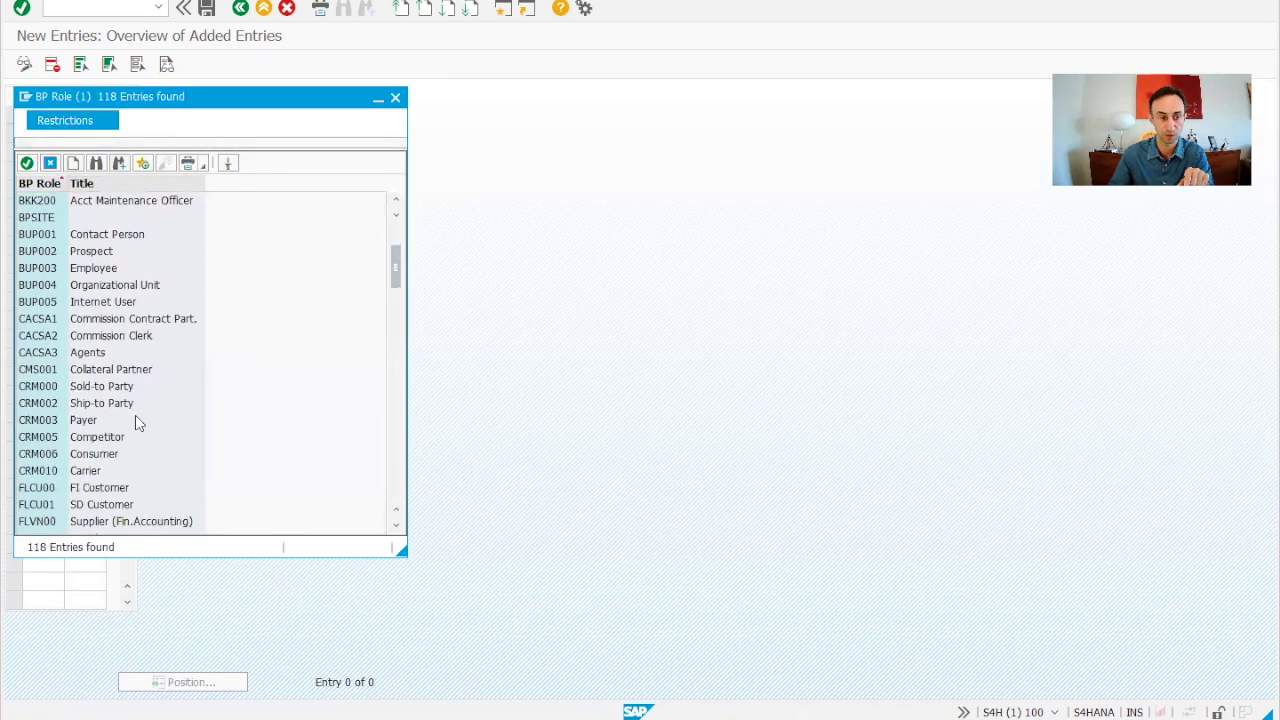
{"action": "scroll", "coordinate": [137, 420], "scroll_direction": "down", "scroll_amount": 1}
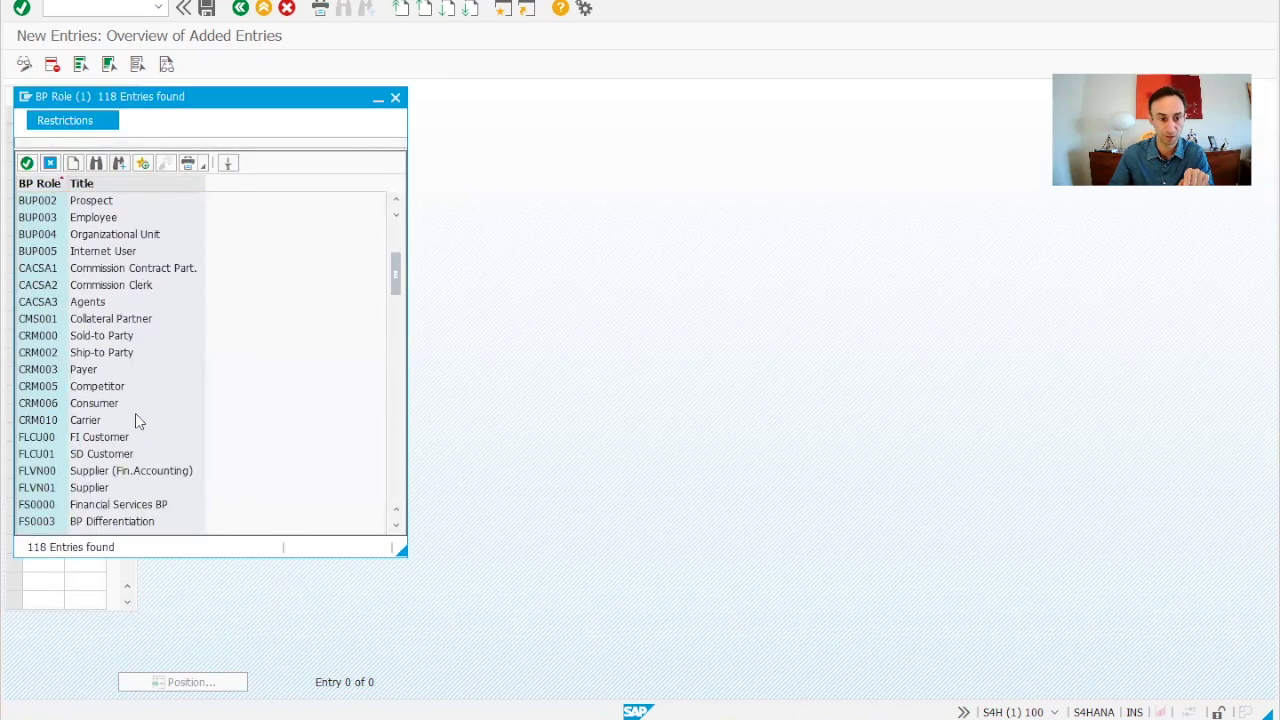
{"action": "left_click", "coordinate": [44, 440]}
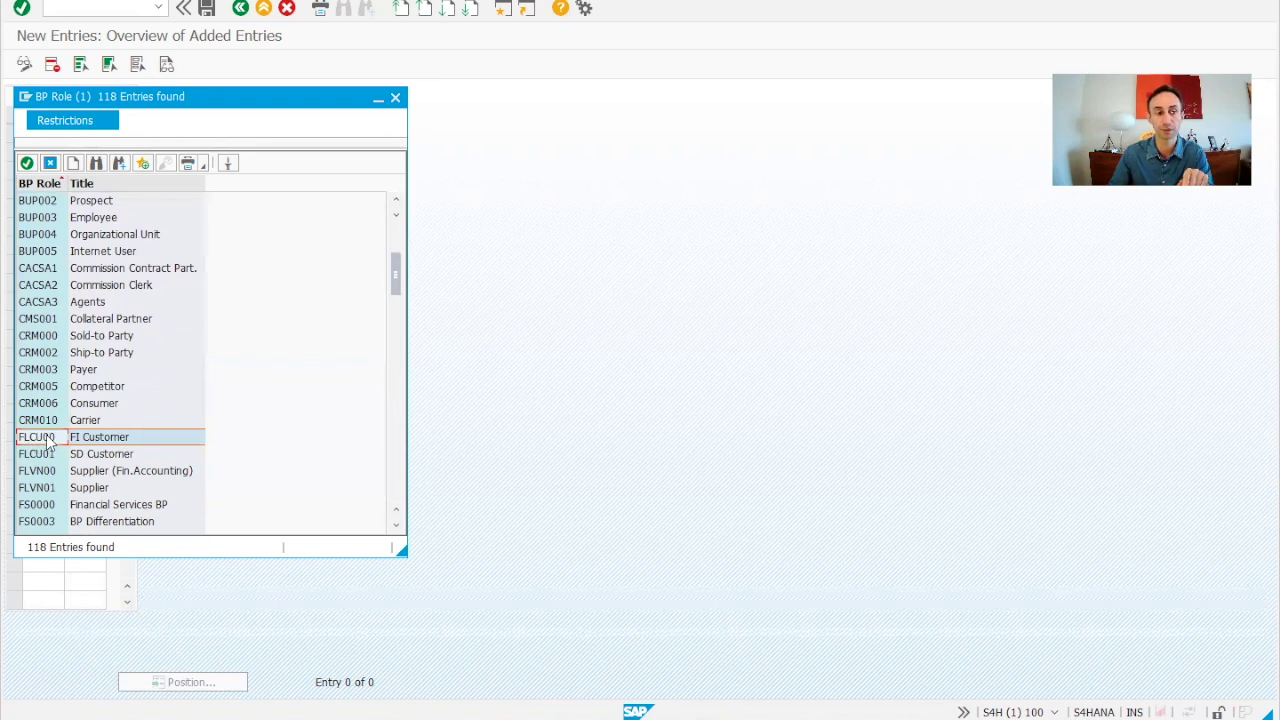
{"action": "double_click", "coordinate": [47, 442]}
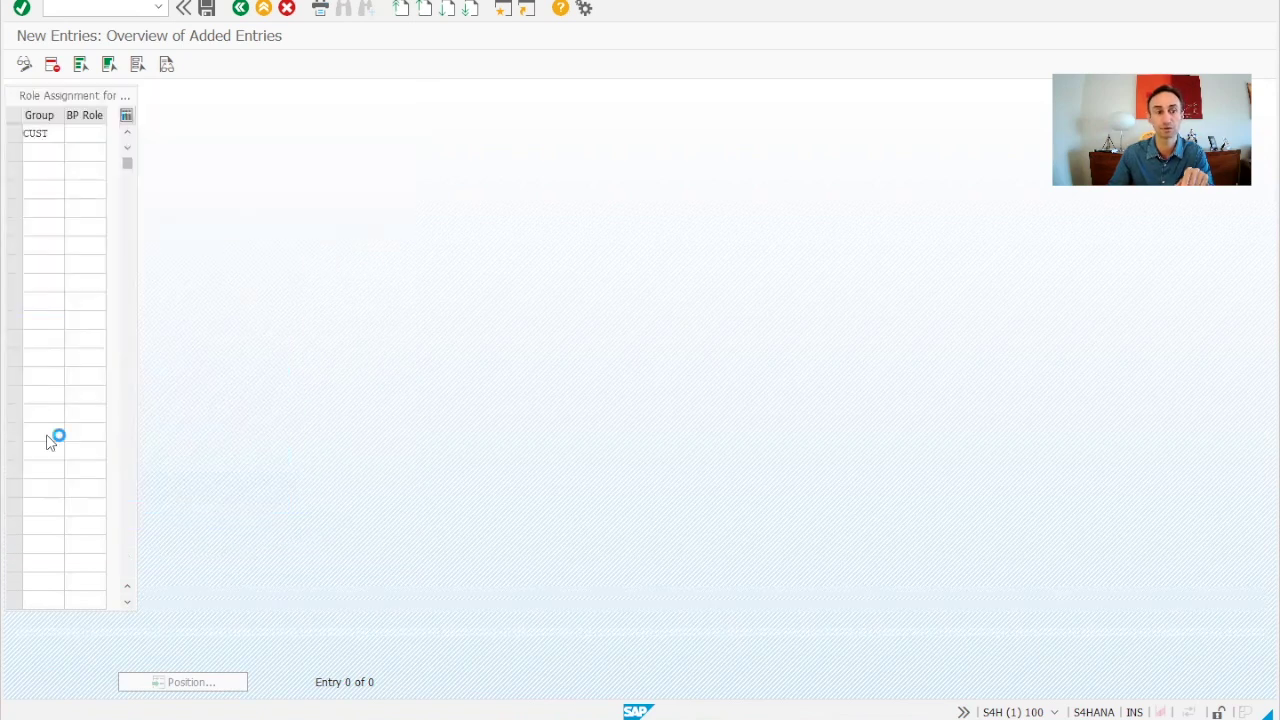
Step: Save the CUST–FLCU00 assignment under the customizing request and go back to Display IMG
{"action": "left_click", "coordinate": [207, 8]}
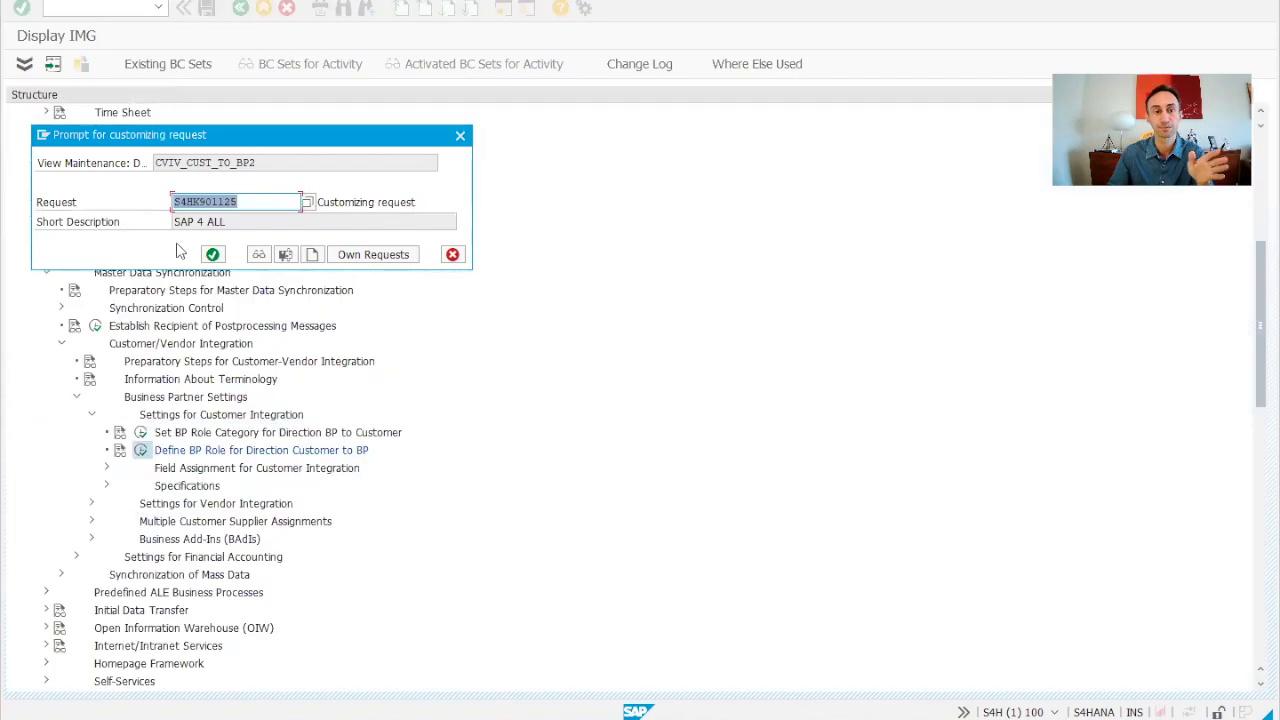
{"action": "left_click", "coordinate": [210, 255]}
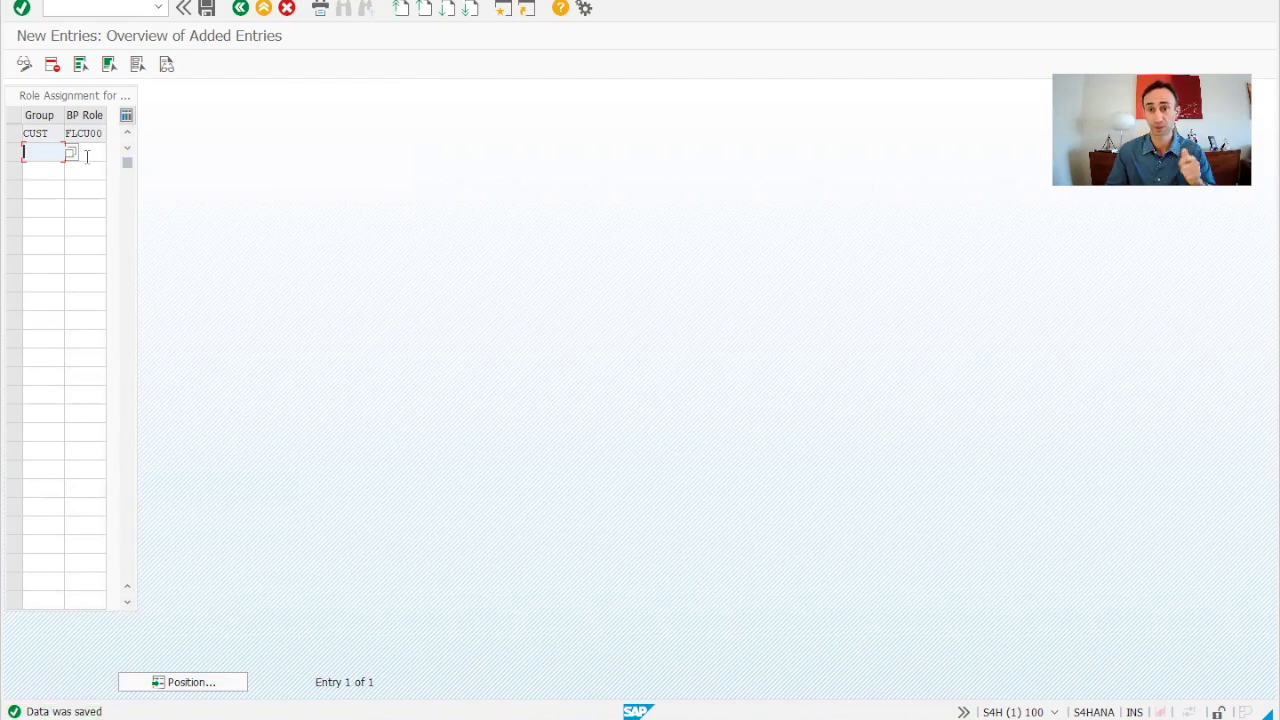
{"action": "left_click", "coordinate": [240, 9]}
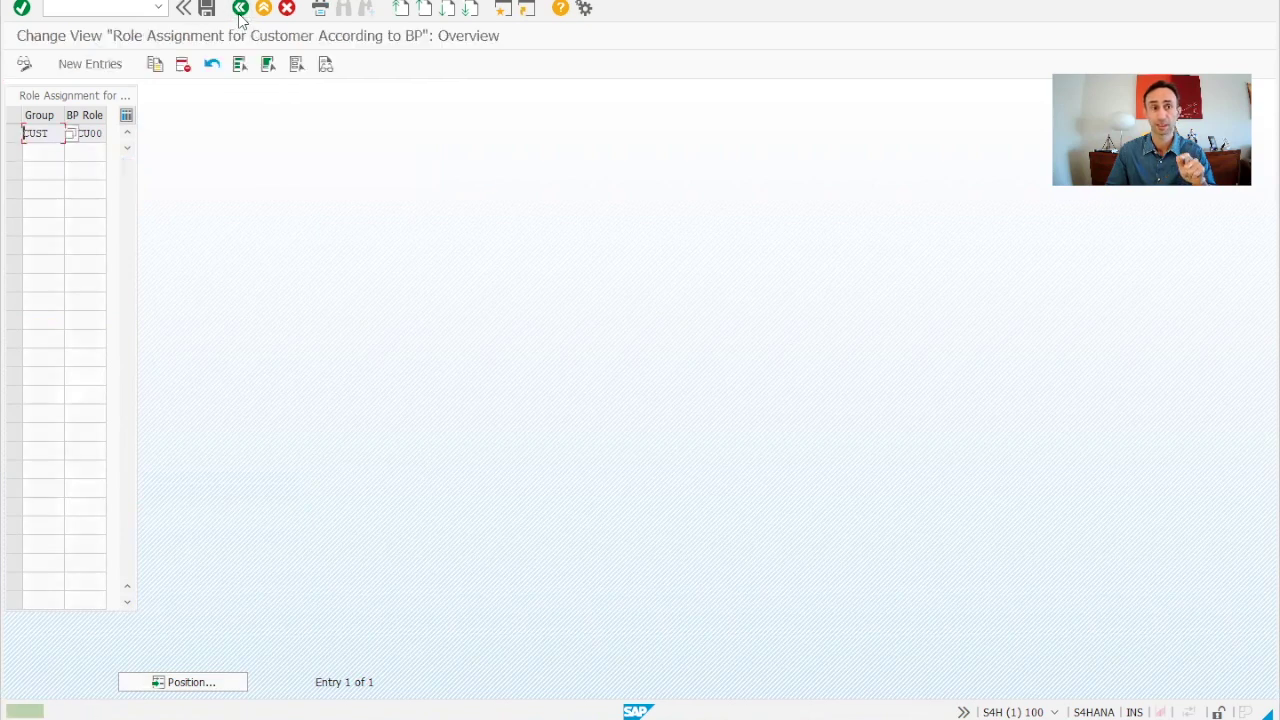
{"action": "left_click", "coordinate": [240, 10]}
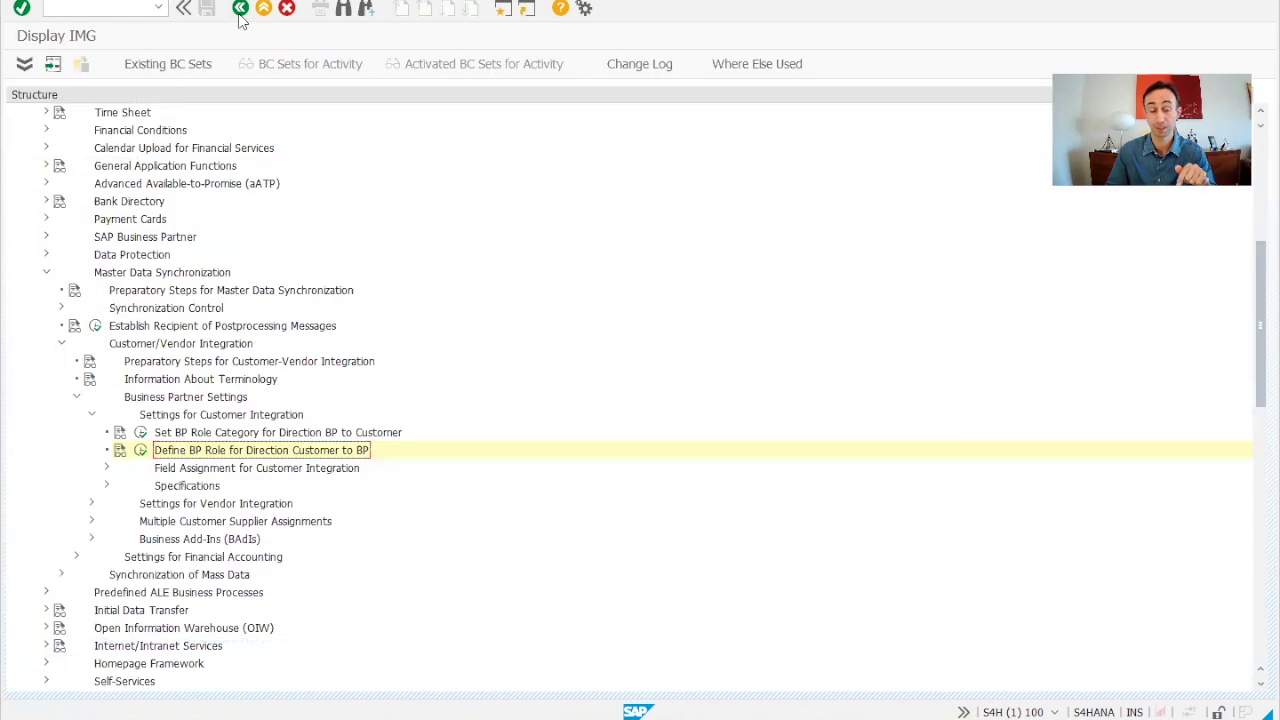
Step: Start a new Define BP Role for Direction Vendor to BP entry and mark account group SUPL Supplier
{"action": "left_click", "coordinate": [91, 416]}
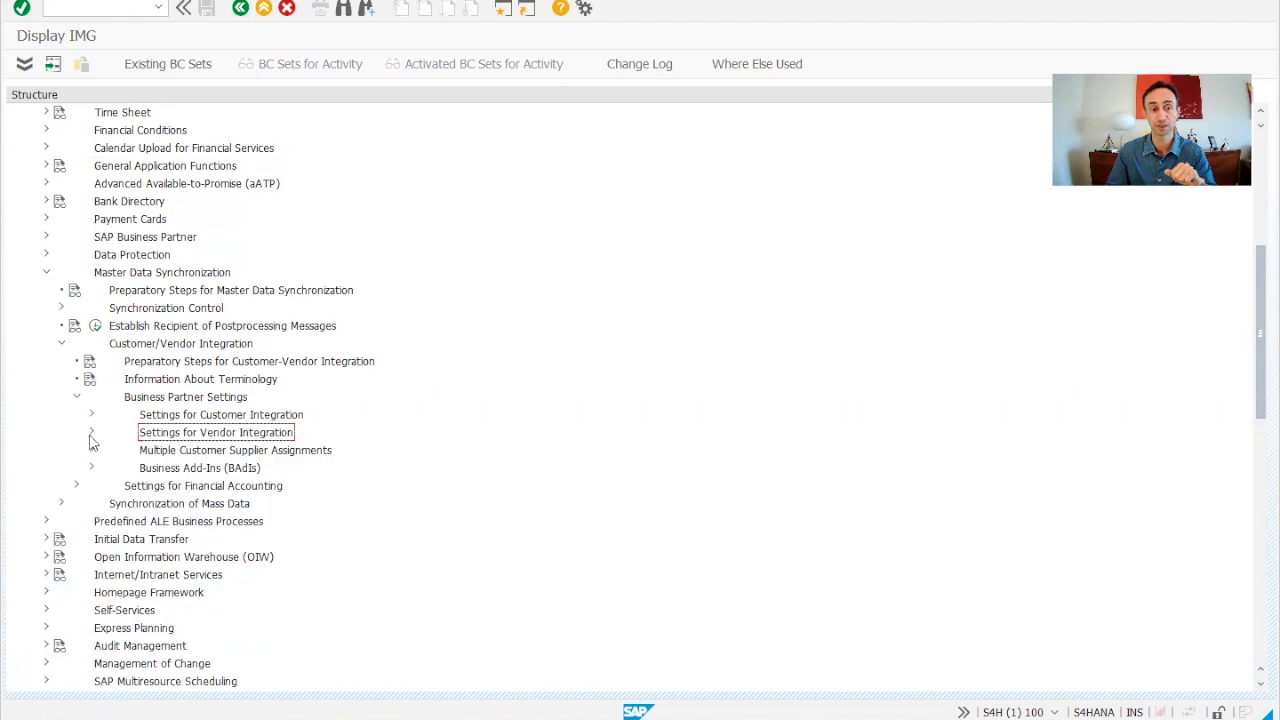
{"action": "left_click", "coordinate": [91, 433]}
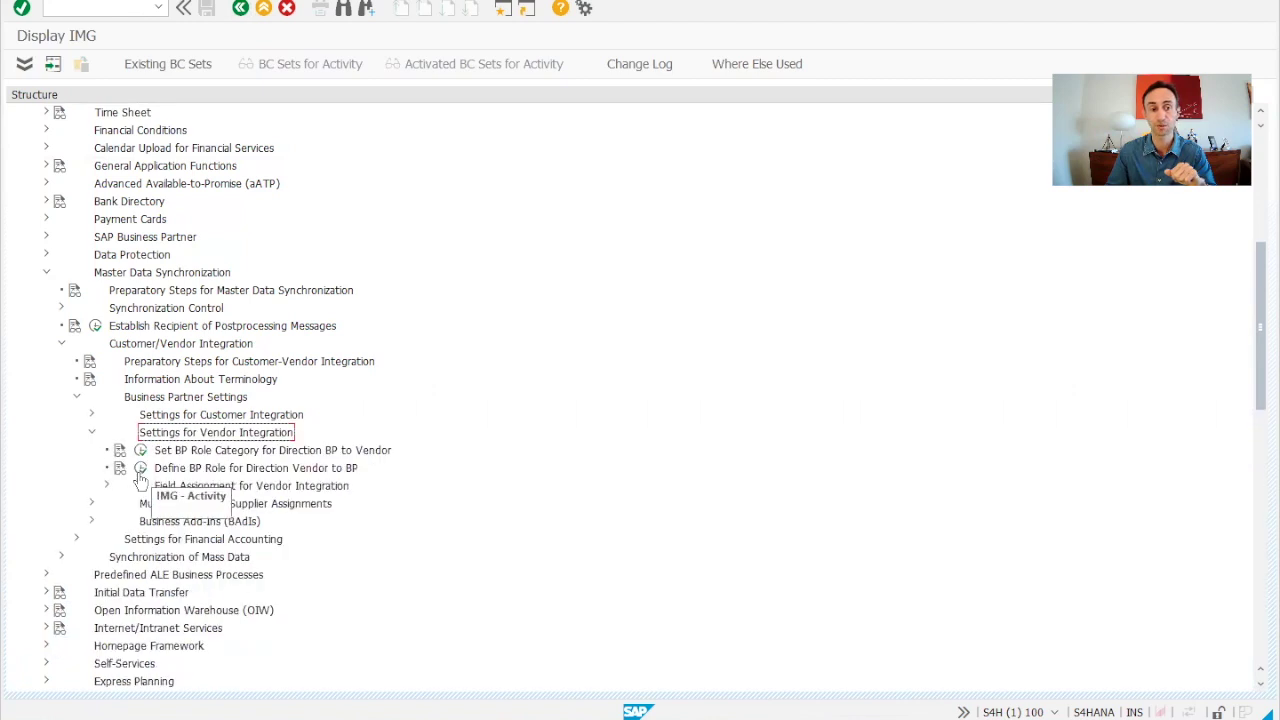
{"action": "left_click", "coordinate": [141, 470]}
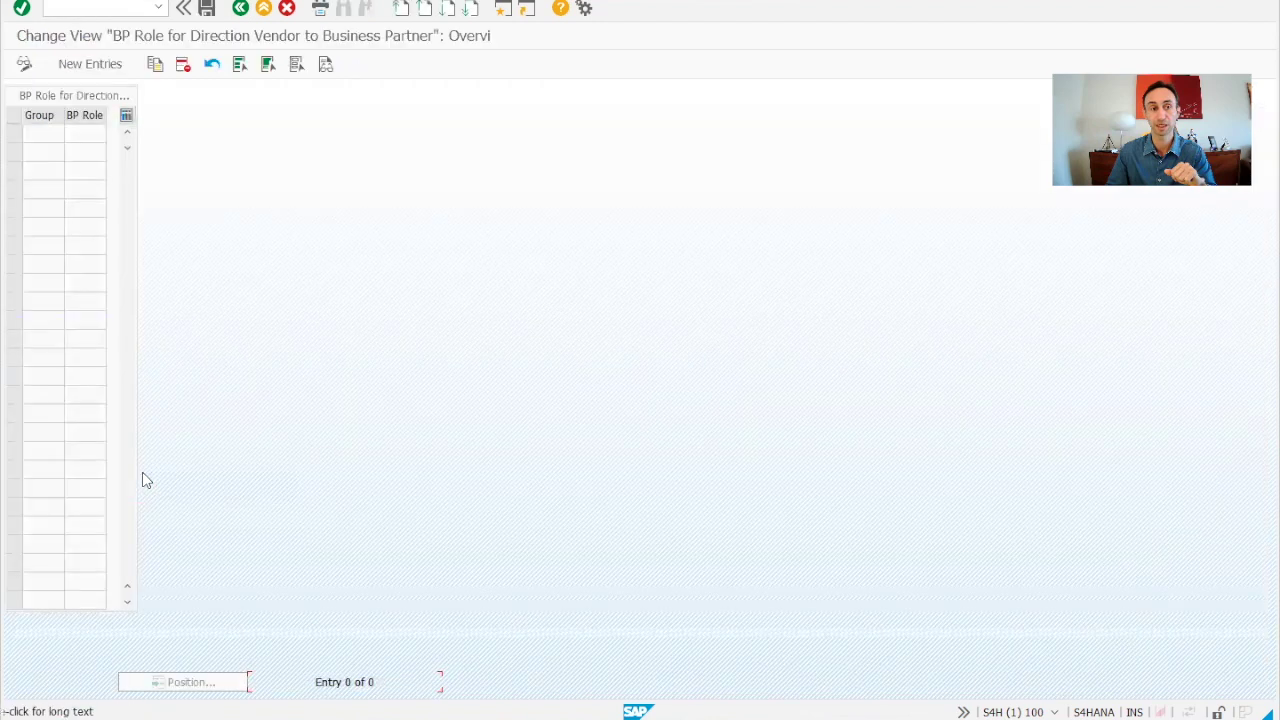
{"action": "left_click", "coordinate": [89, 63]}
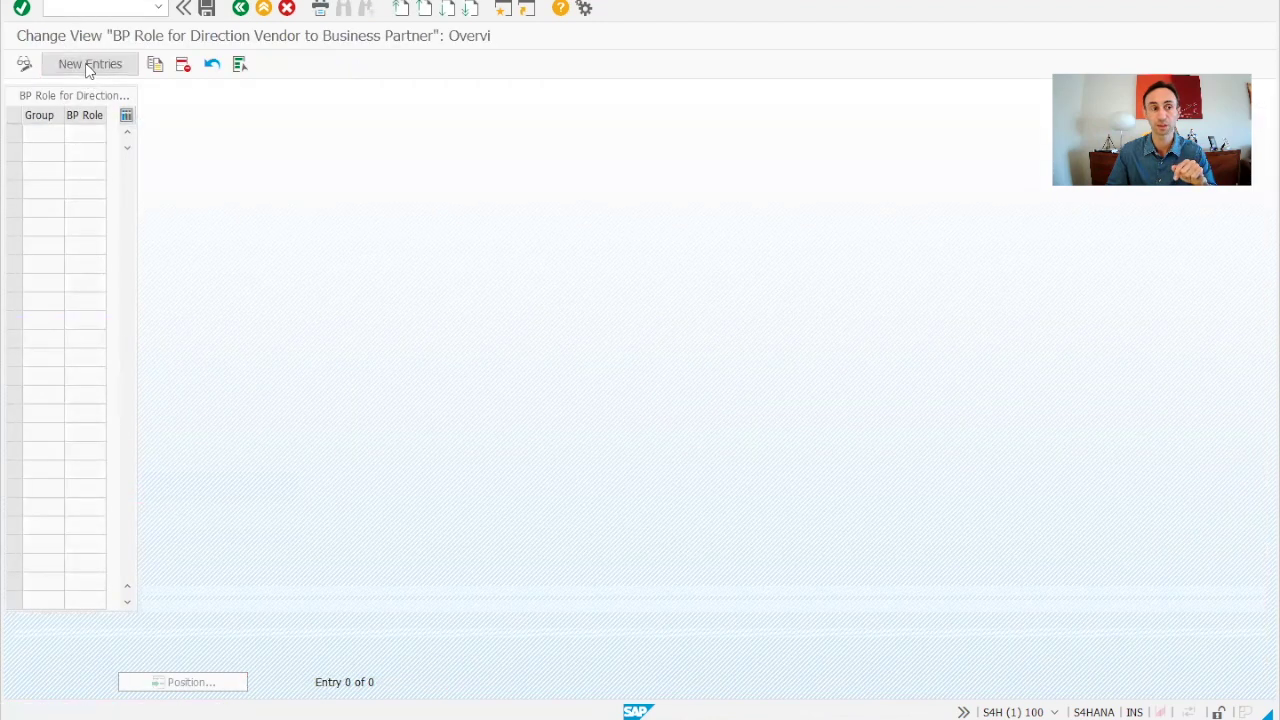
{"action": "left_click", "coordinate": [71, 134]}
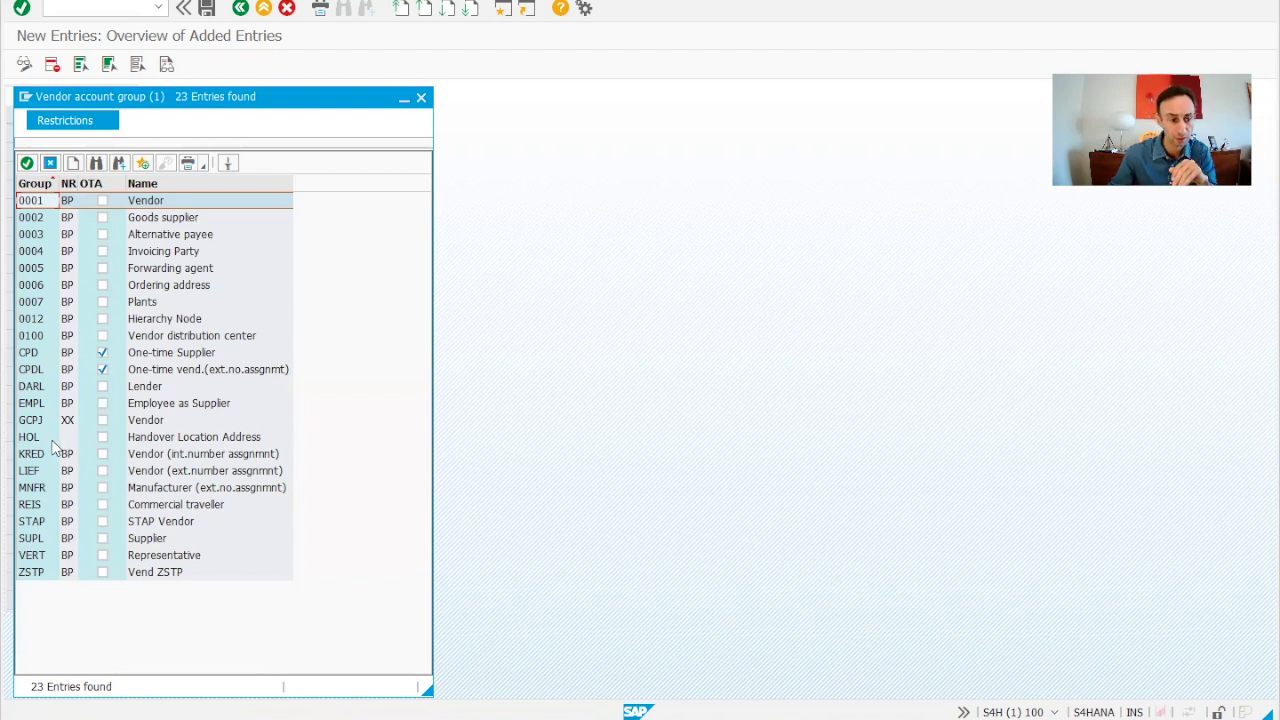
{"action": "left_click", "coordinate": [34, 543]}
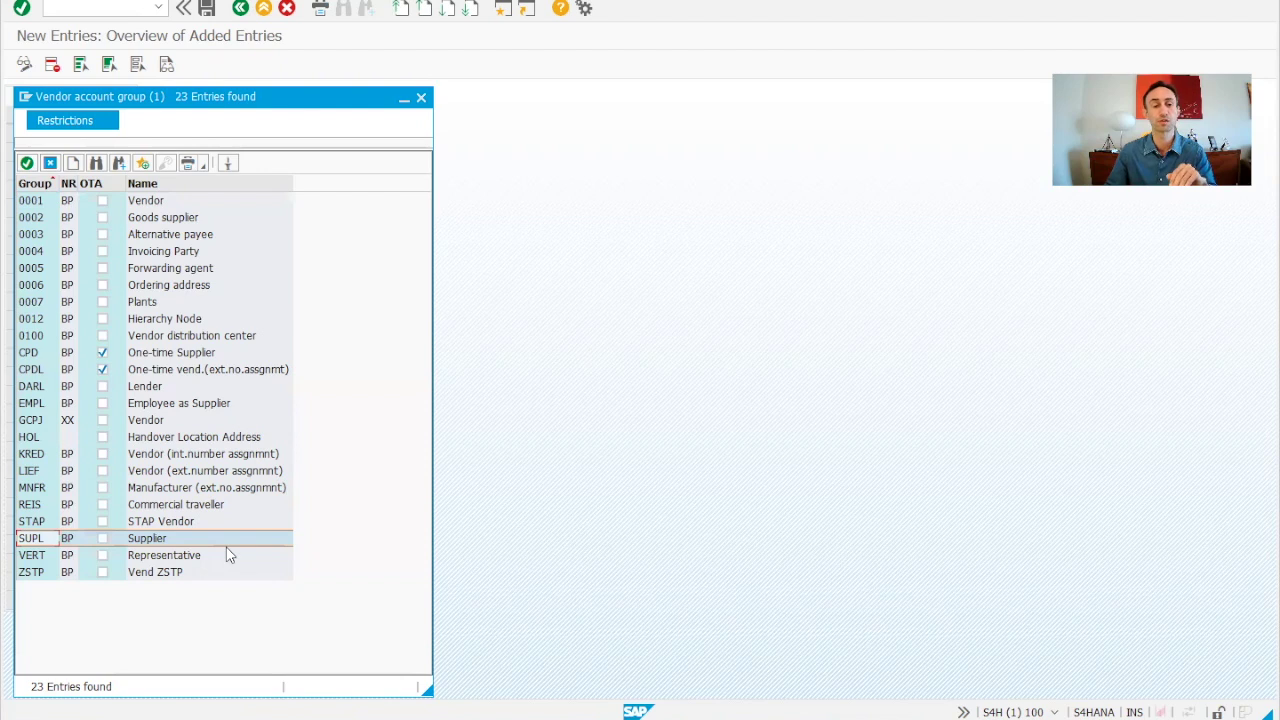
Step: Pair group SUPL with BP role FLVN00 Supplier (Fin.Accounting) and save under the customizing request
{"action": "double_click", "coordinate": [38, 540]}
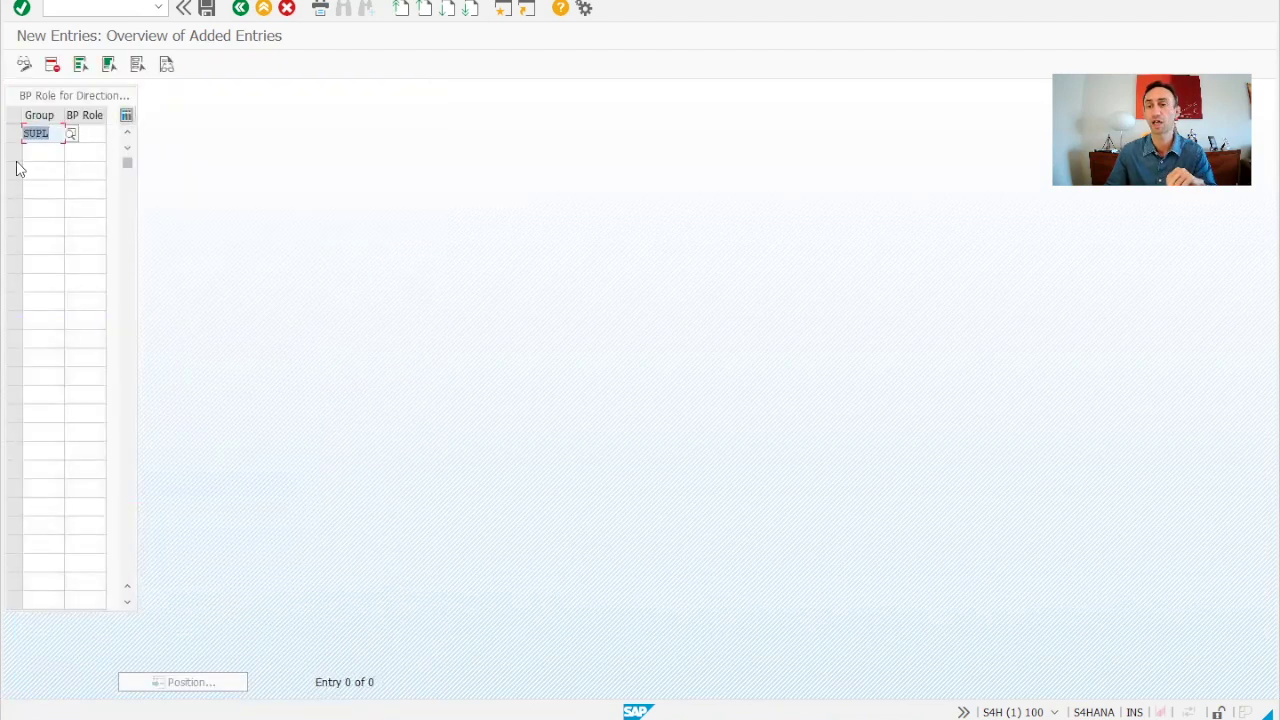
{"action": "left_click", "coordinate": [84, 134]}
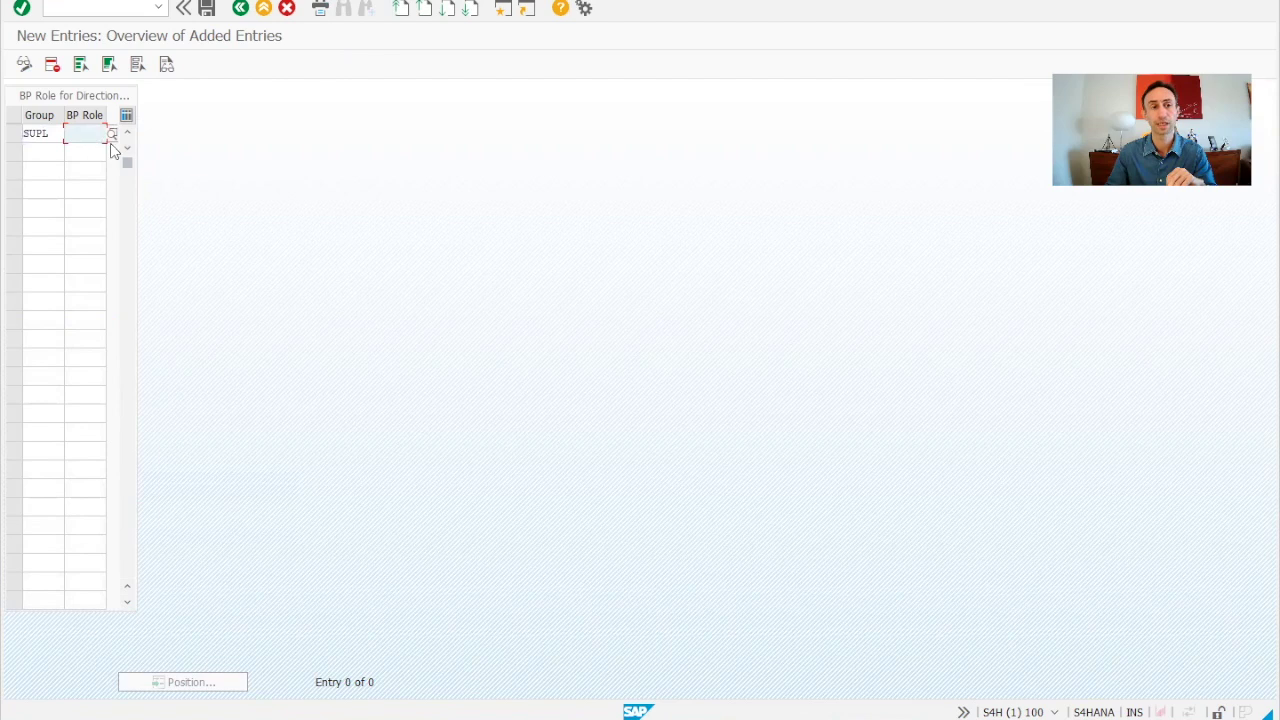
{"action": "left_click", "coordinate": [113, 135]}
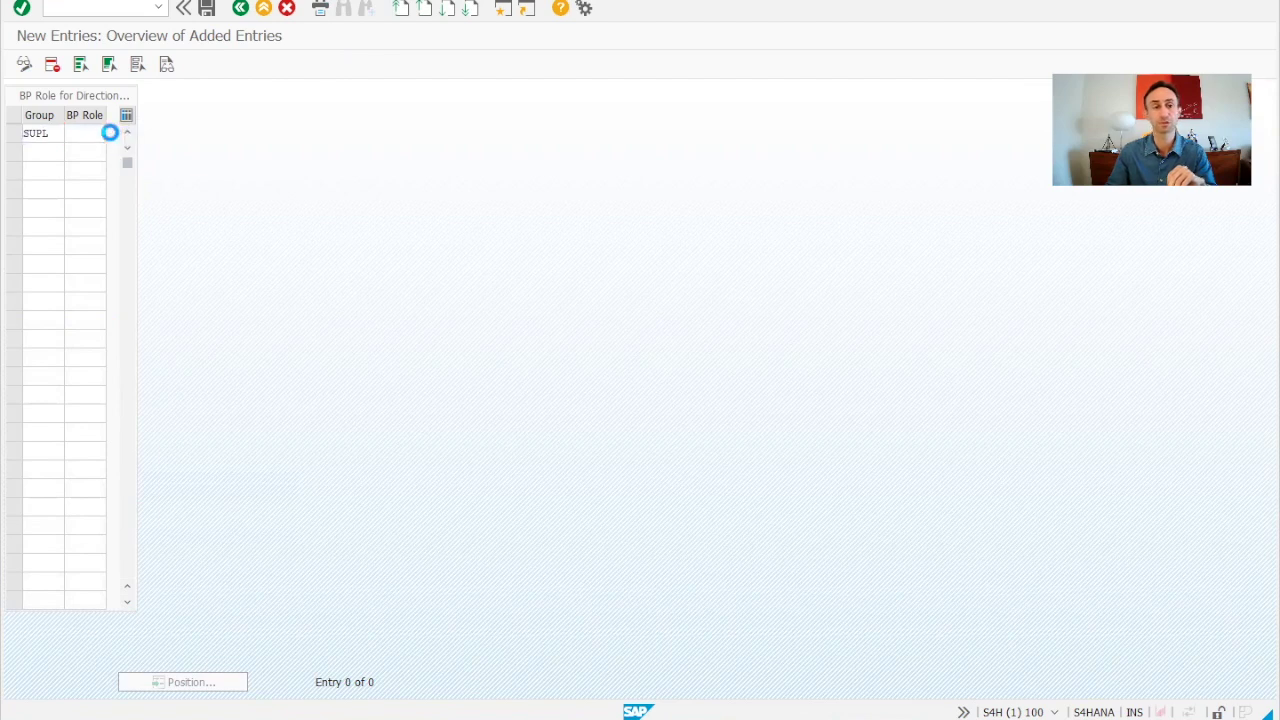
{"action": "scroll", "coordinate": [113, 388], "scroll_direction": "down", "scroll_amount": 3}
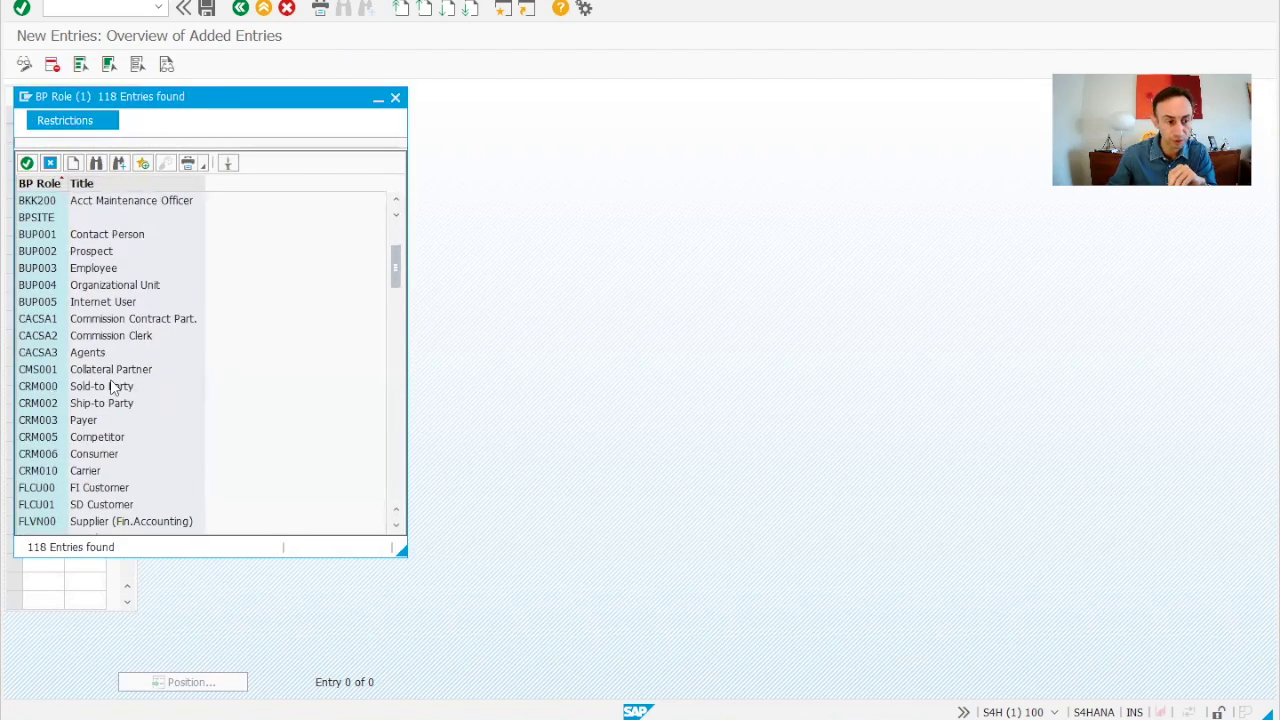
{"action": "scroll", "coordinate": [113, 388], "scroll_direction": "down", "scroll_amount": 1}
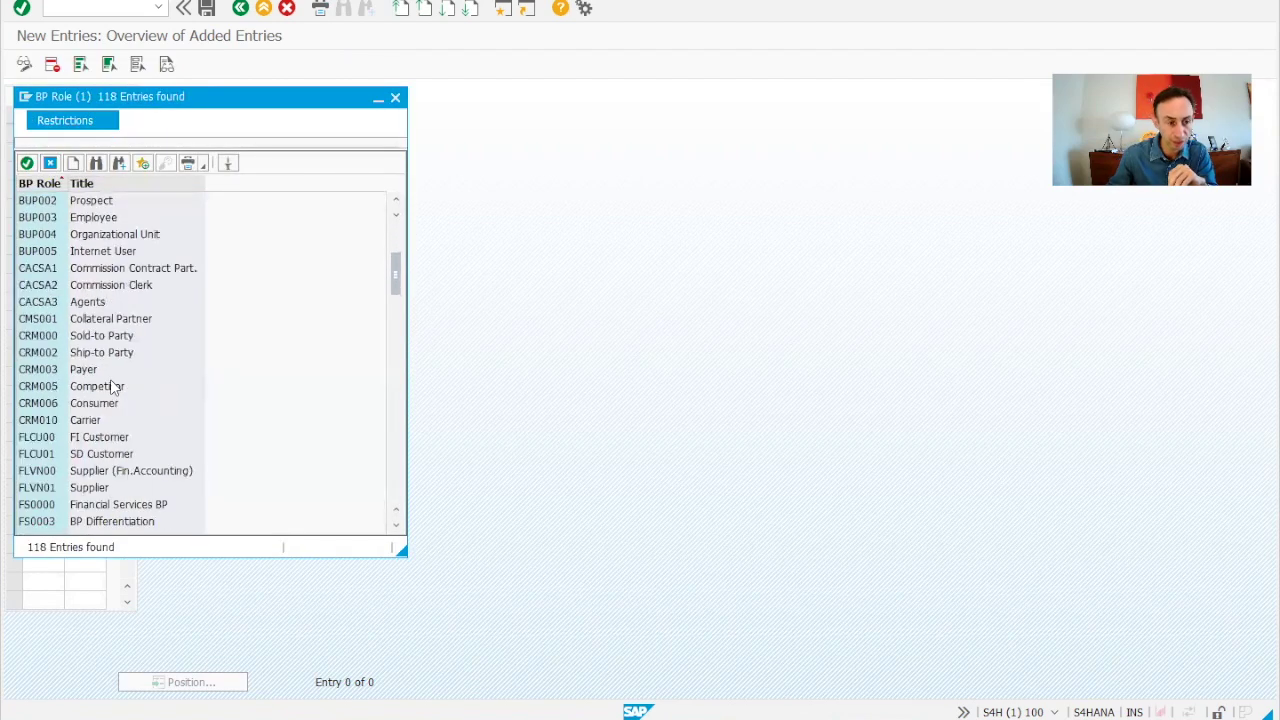
{"action": "left_click", "coordinate": [52, 472]}
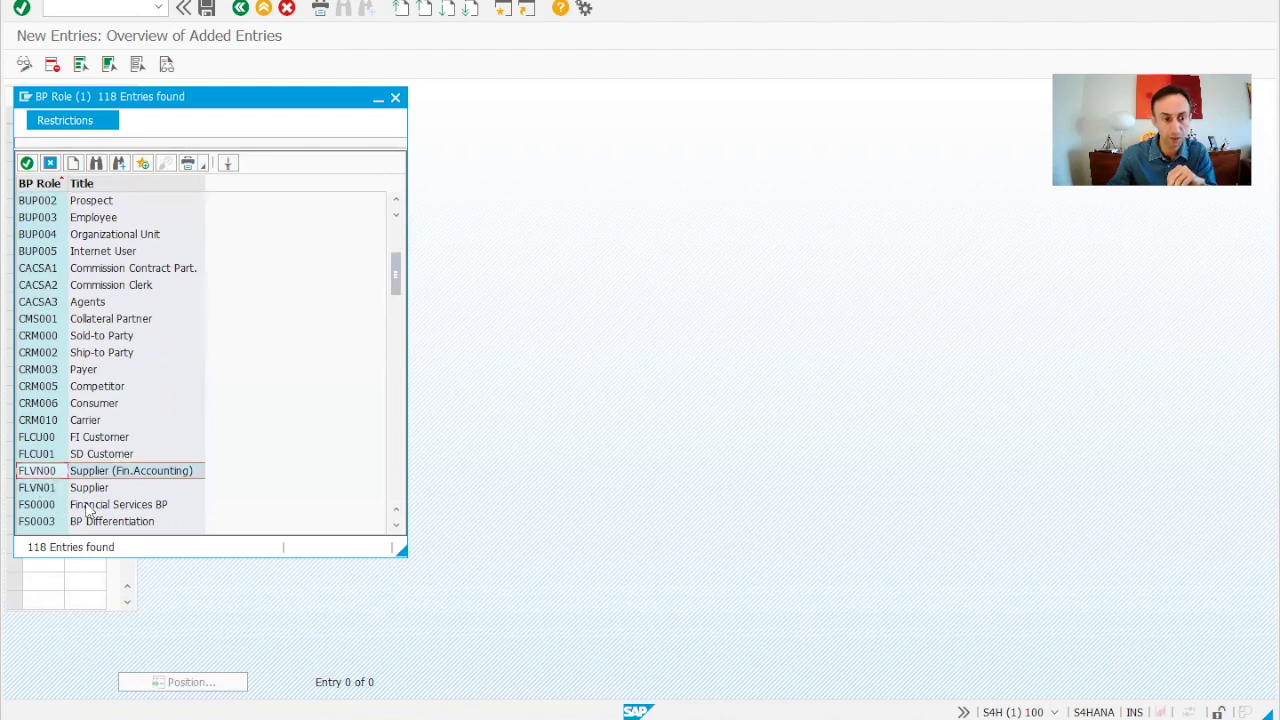
{"action": "double_click", "coordinate": [55, 472]}
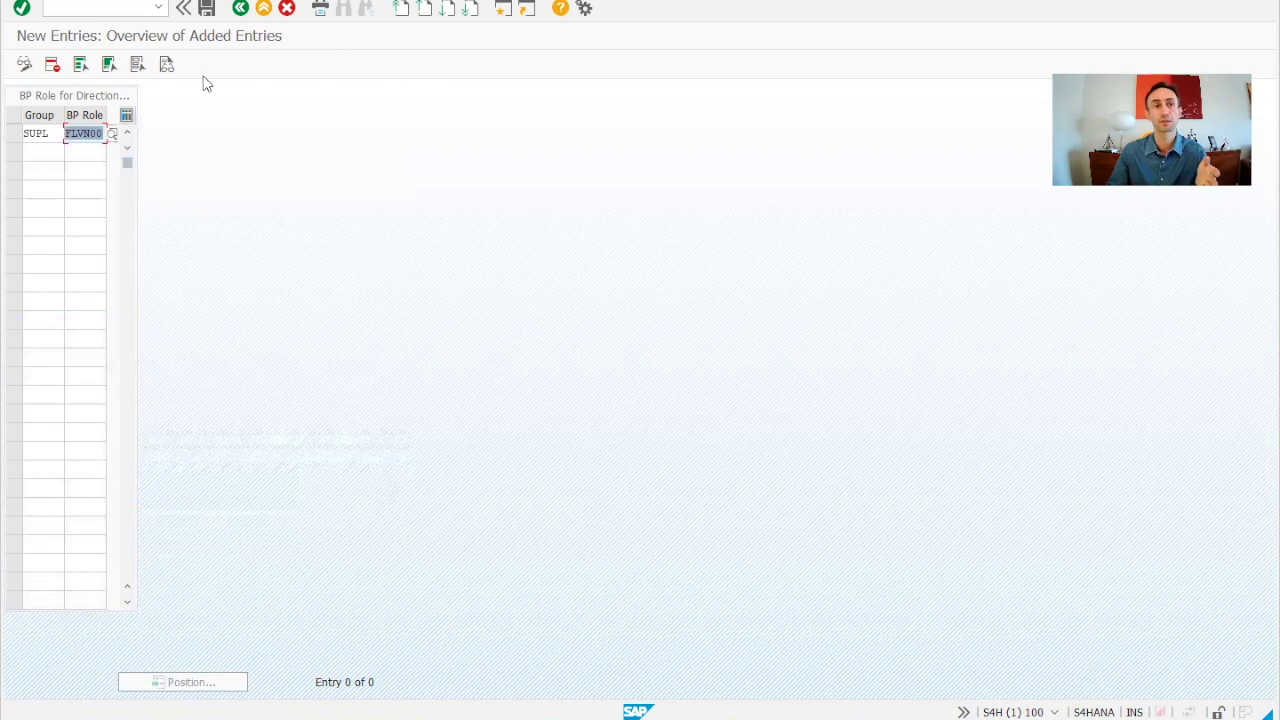
{"action": "left_click", "coordinate": [207, 9]}
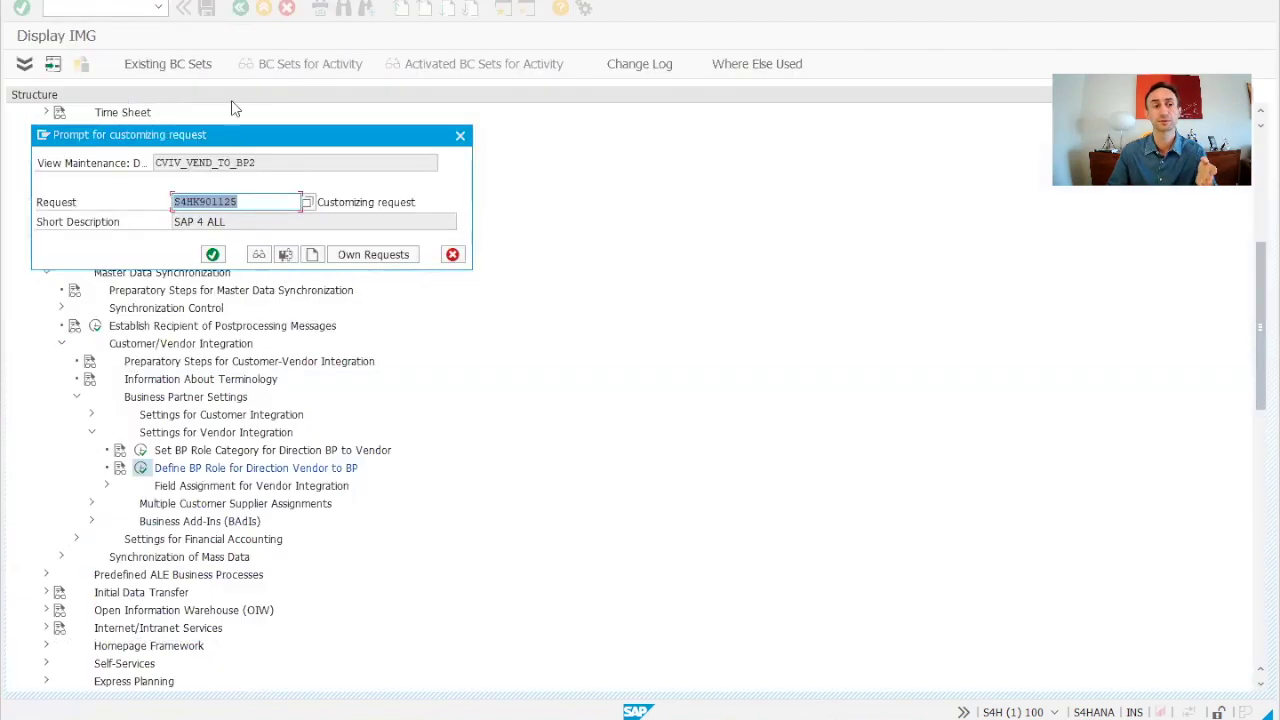
{"action": "left_click", "coordinate": [213, 254]}
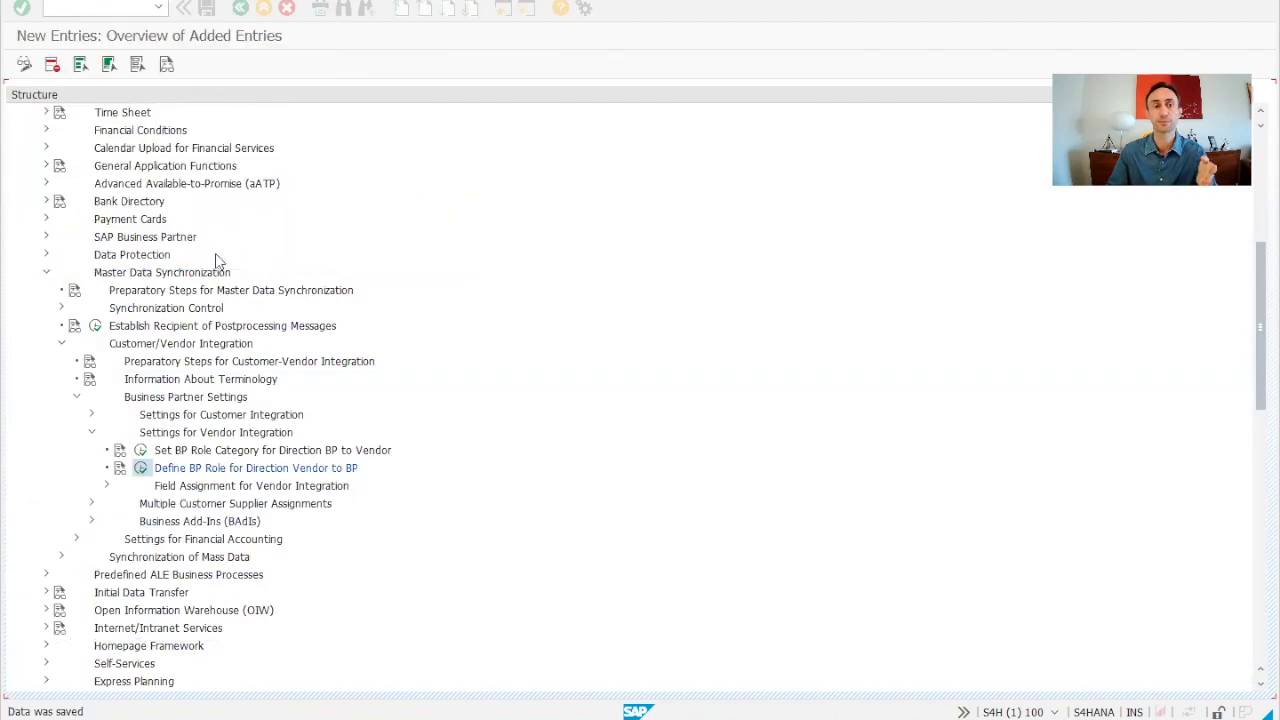